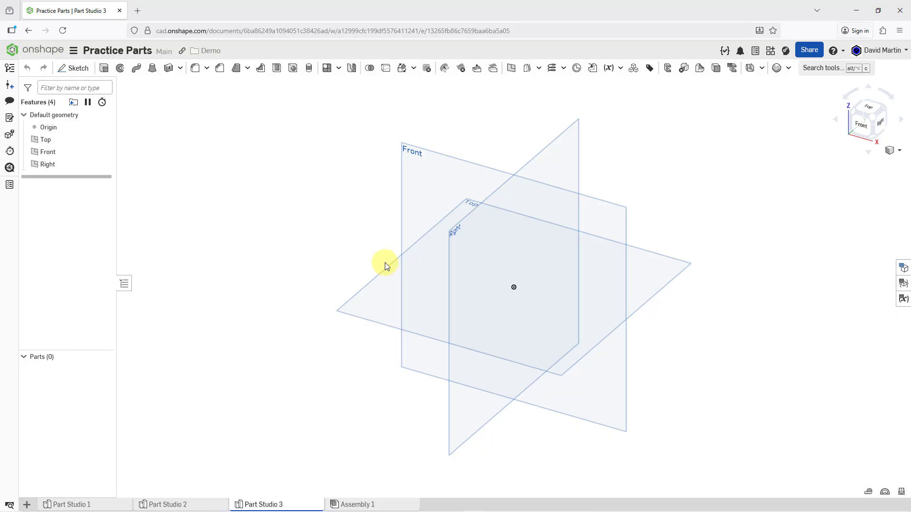
Start a new sketch on the Top plane and orient the view normal to the sketch plane.
left_click(389, 268)
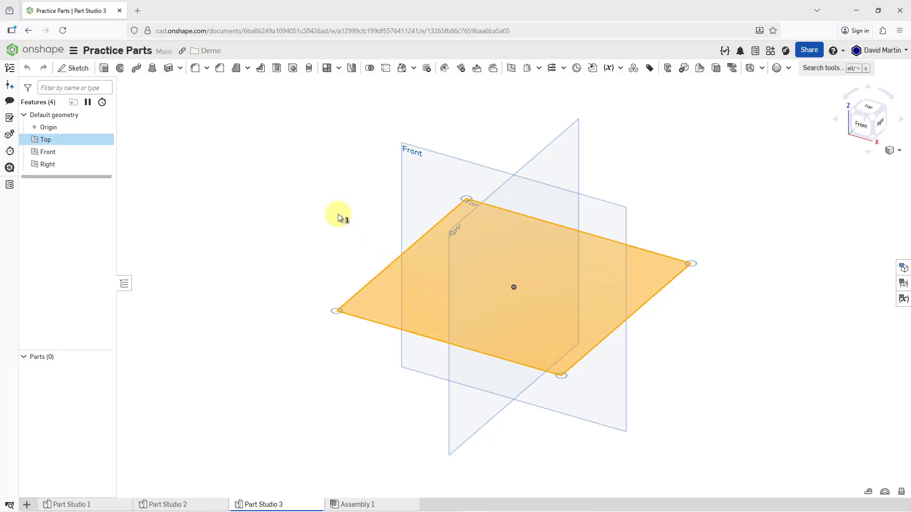
right_click(325, 191)
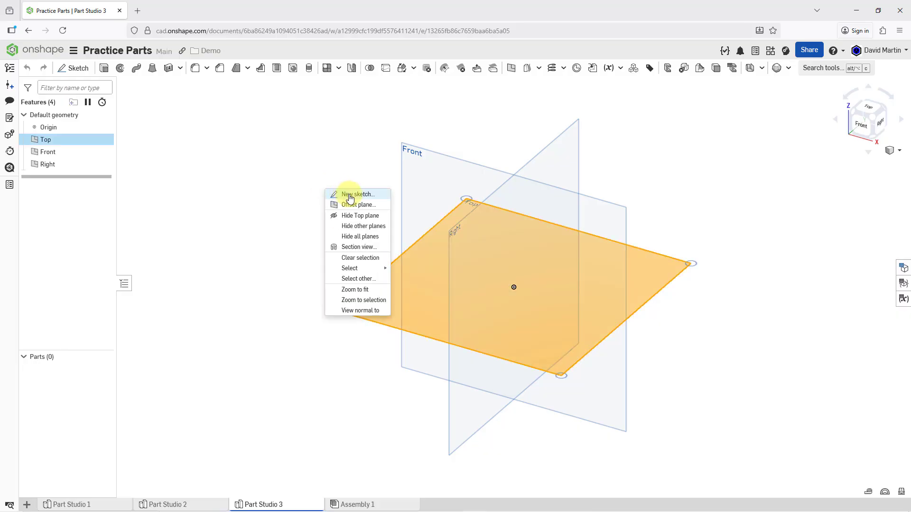
left_click(349, 195)
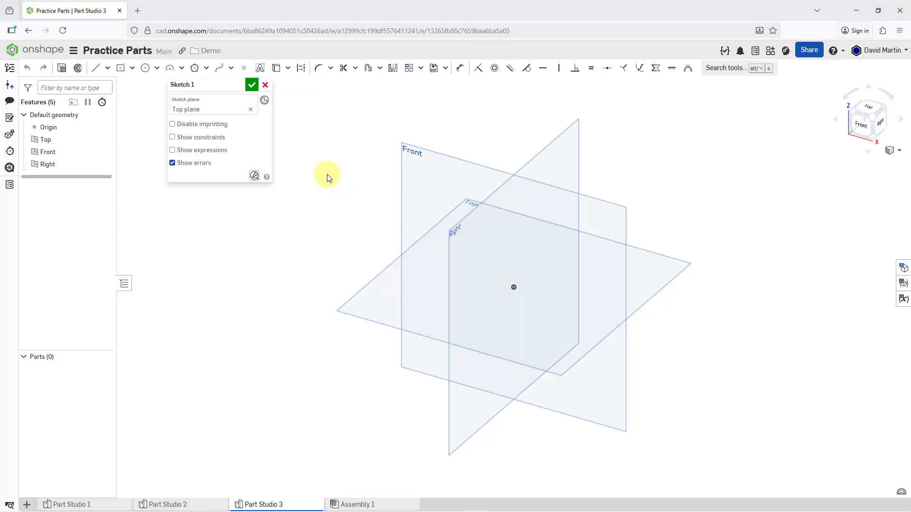
right_click(337, 173)
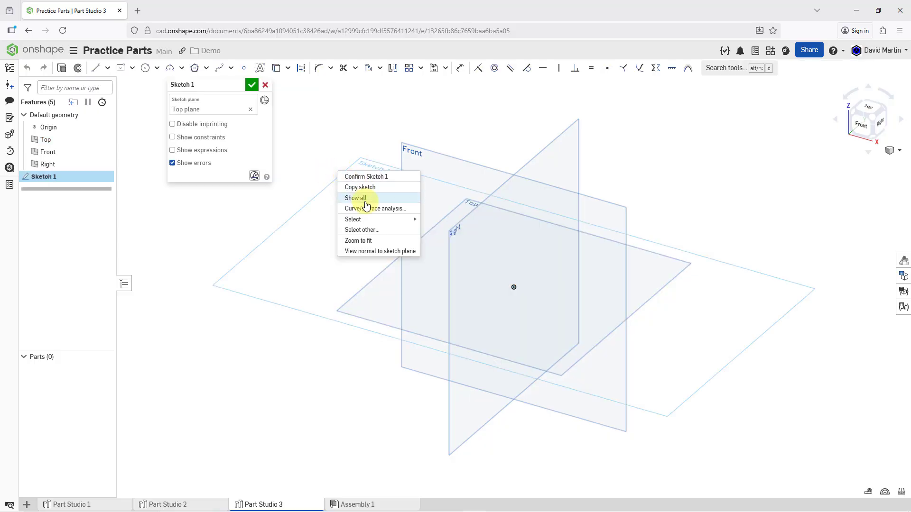
left_click(375, 253)
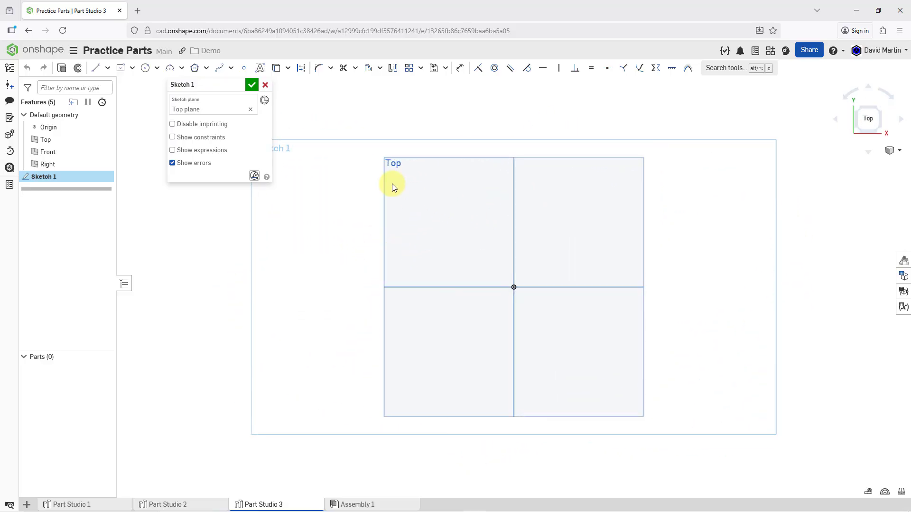
Sketch two concentric circles centred on the origin, about 51.7 mm and 26.1 mm in diameter.
left_click(146, 70)
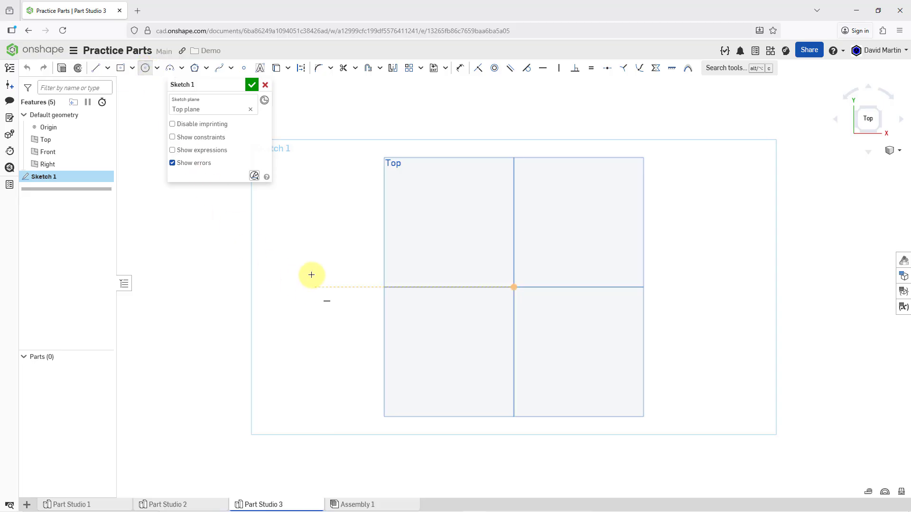
left_click(514, 288)
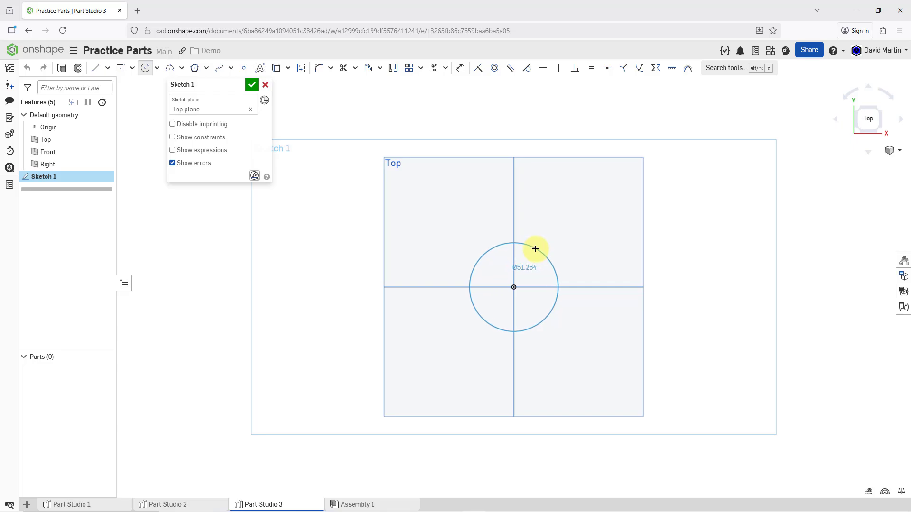
left_click(535, 248)
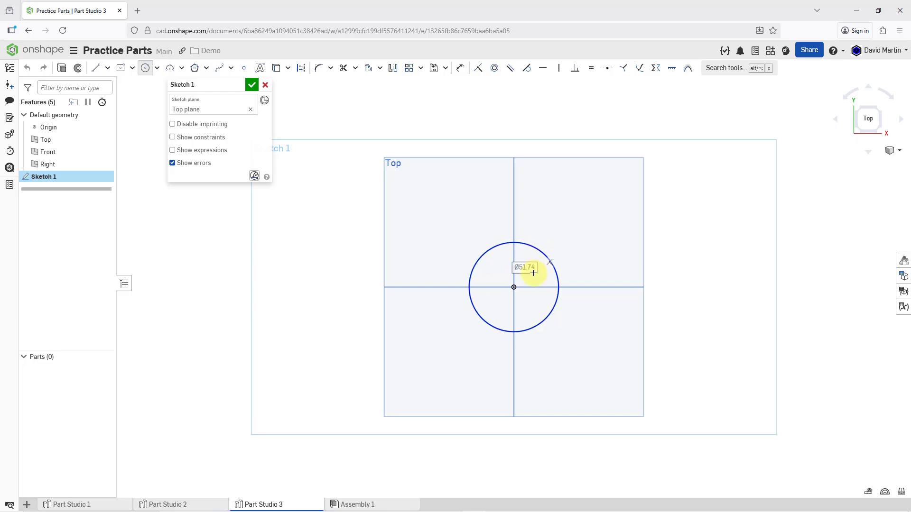
left_click(513, 286)
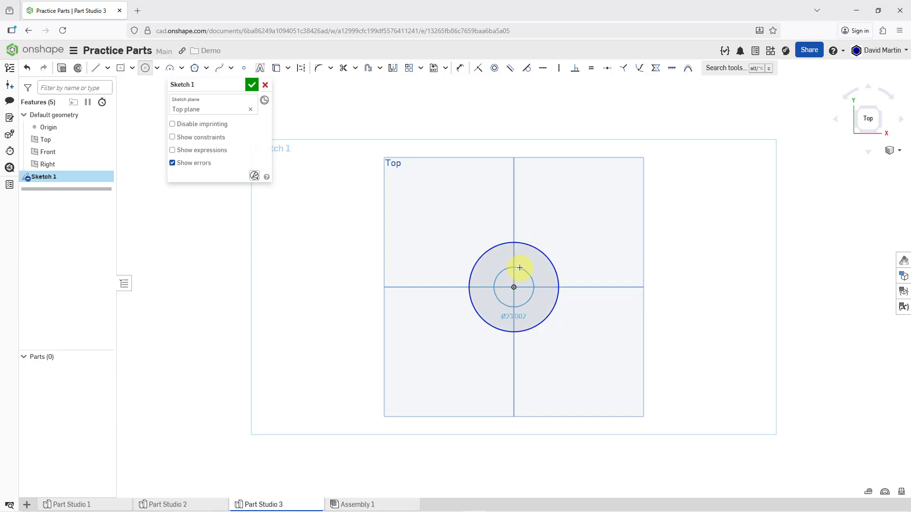
left_click(520, 266)
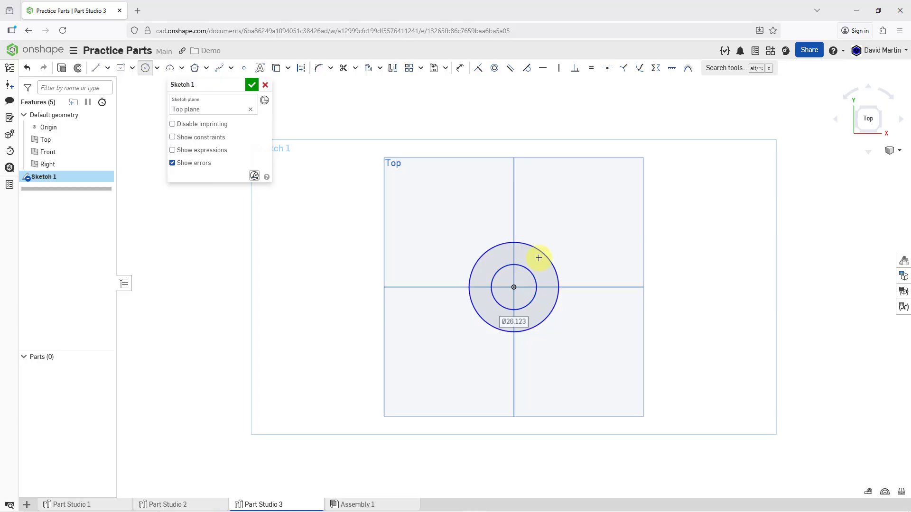
Dimension the outer circle at the origin to a diameter of 48 mm.
scroll(515, 280, "up", 2)
scroll(516, 280, "up", 2)
left_click(518, 275)
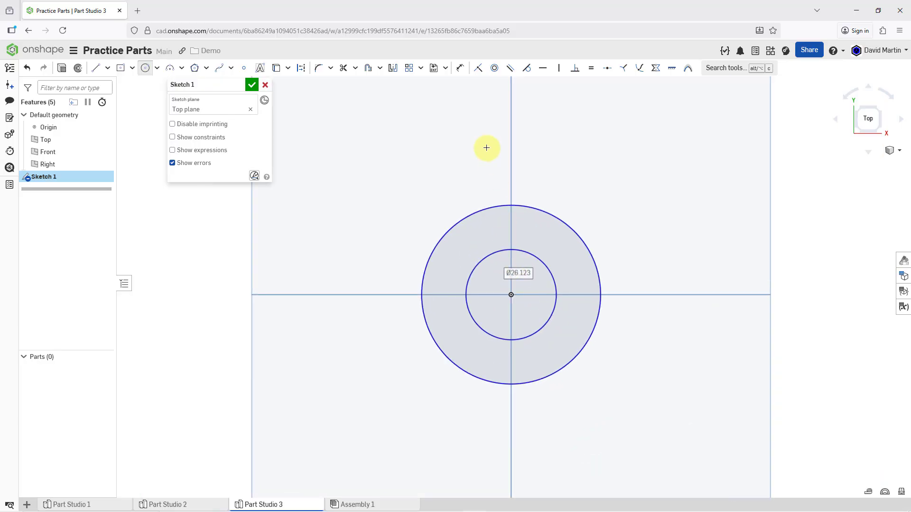
left_click(460, 69)
left_click(568, 220)
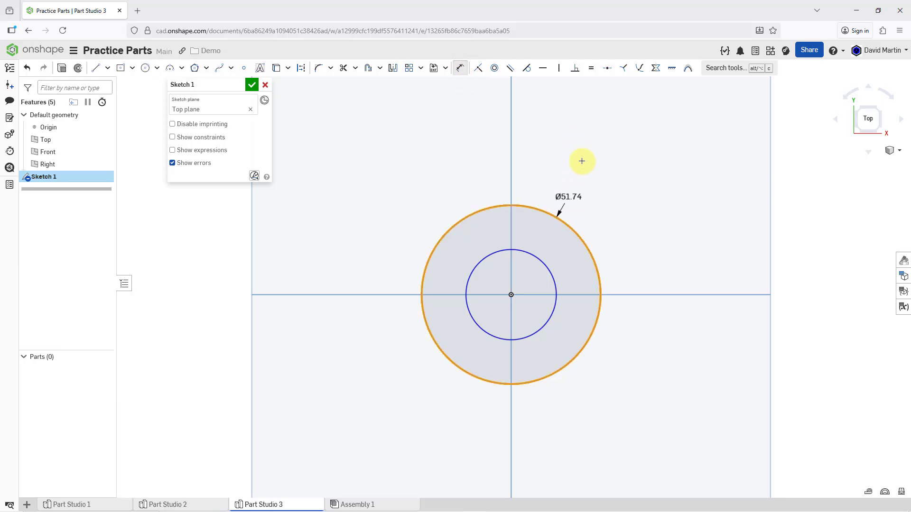
left_click(590, 139)
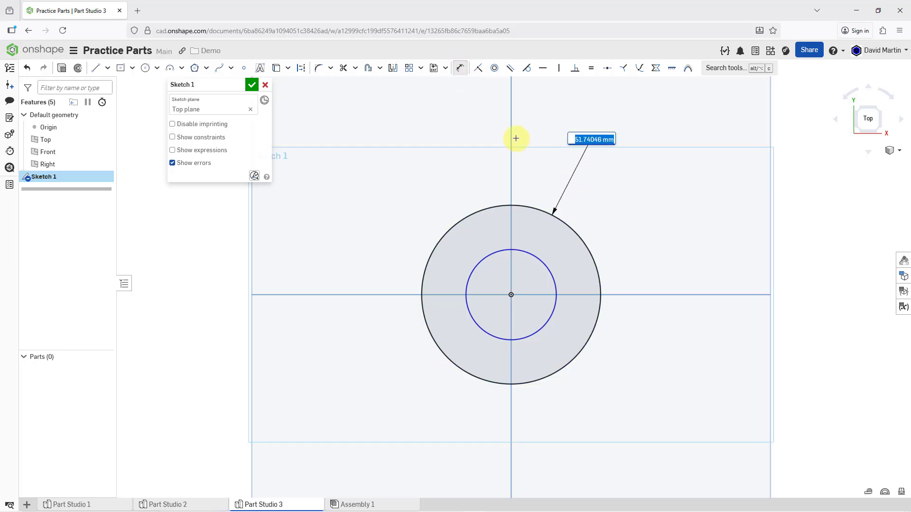
type("48")
key("Return")
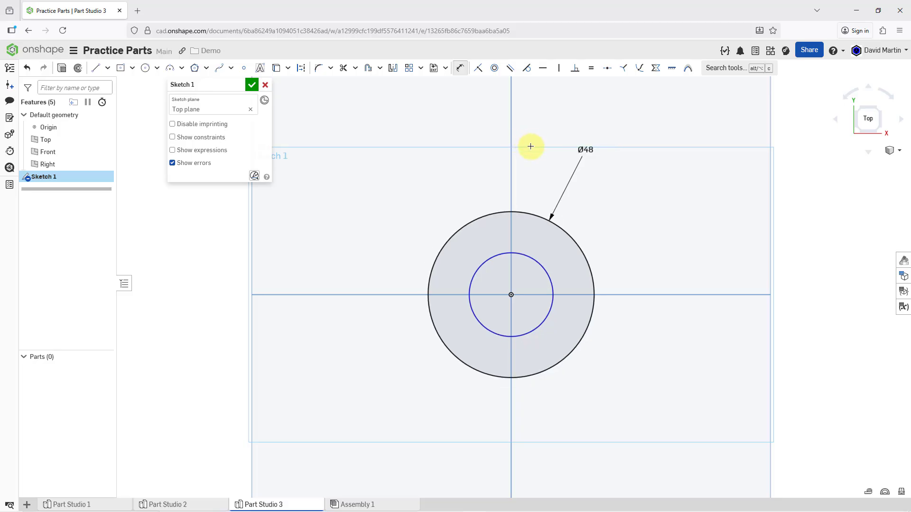
Dimension the inner circle at the origin to a diameter of 24 mm.
left_click(541, 260)
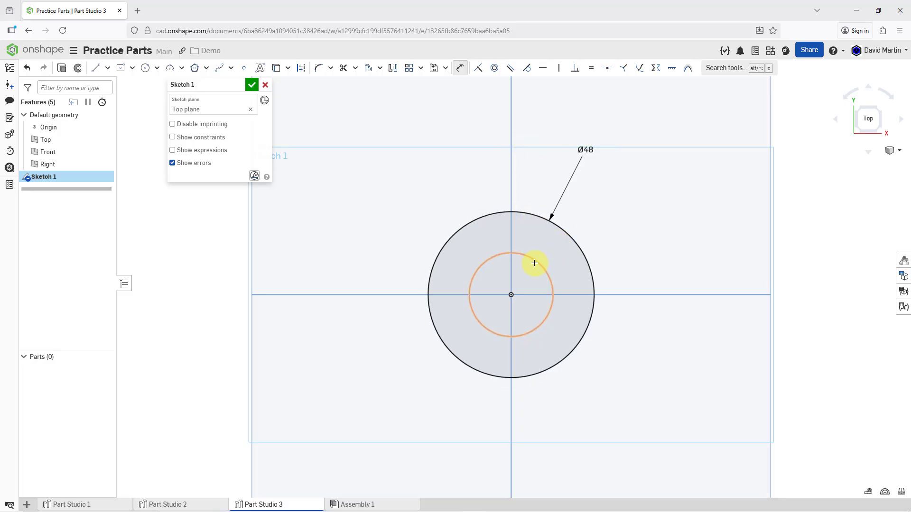
left_click(614, 219)
type("2")
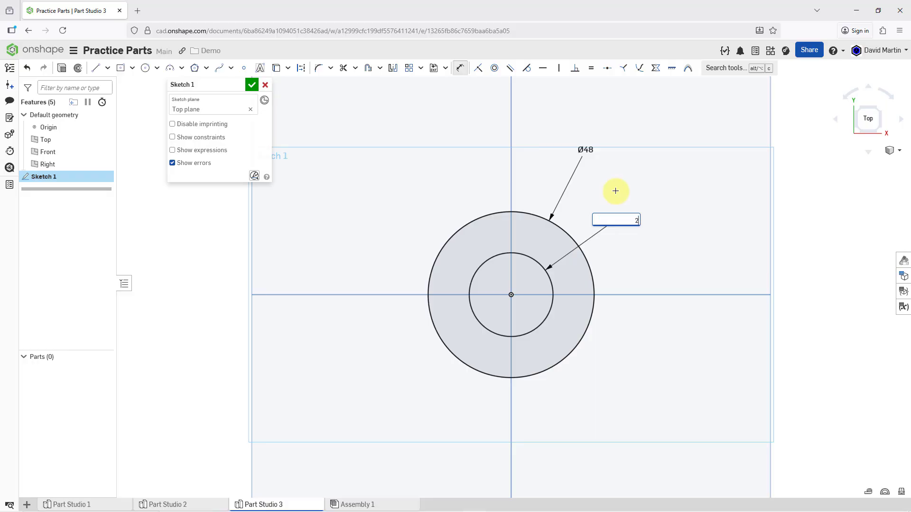
type("4")
key("Return")
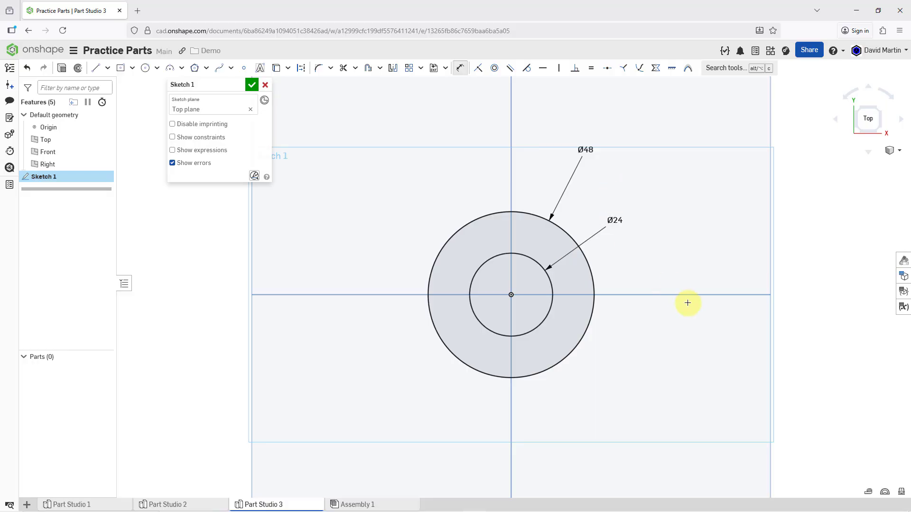
Hide the default Top, Front and Right planes.
scroll(687, 316, "up", 1)
scroll(688, 317, "down", 3)
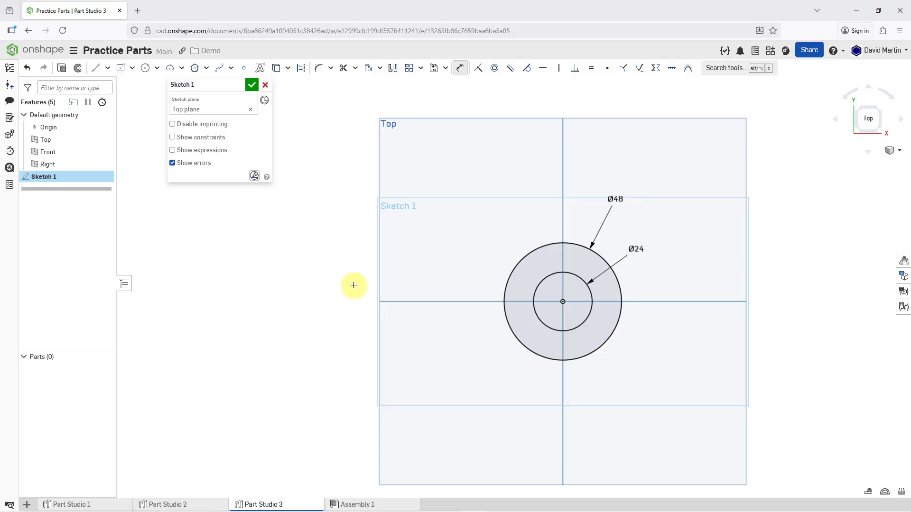
key("p")
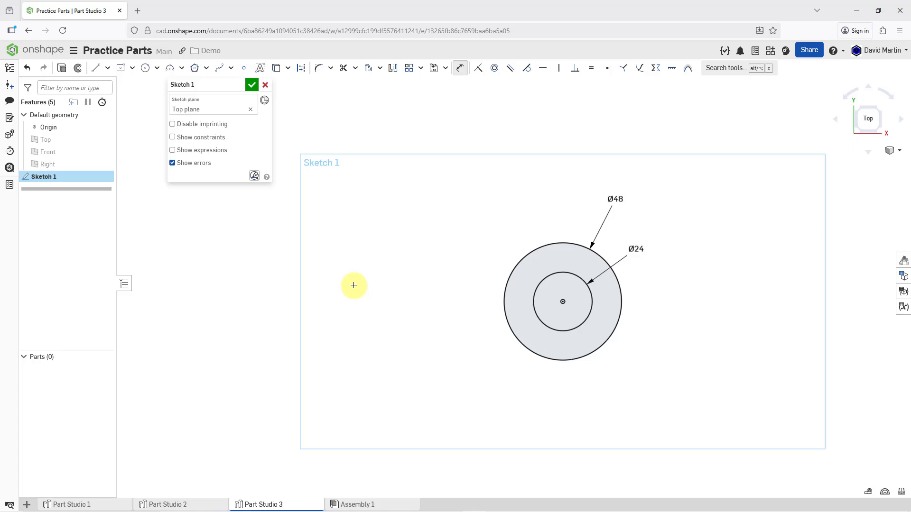
Sketch a center point rectangle about 16.3 mm wide and 34.8 mm high, left of the circles and horizontally aligned with the origin.
left_click(133, 69)
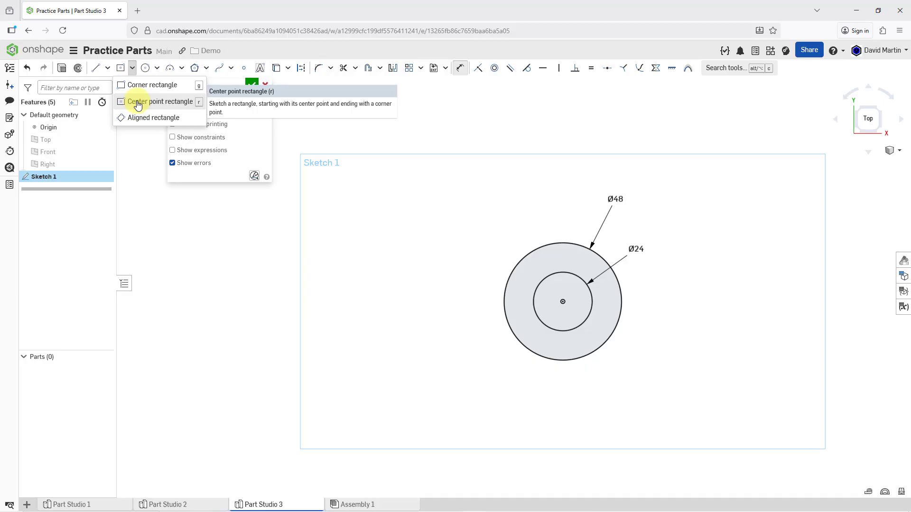
left_click(138, 103)
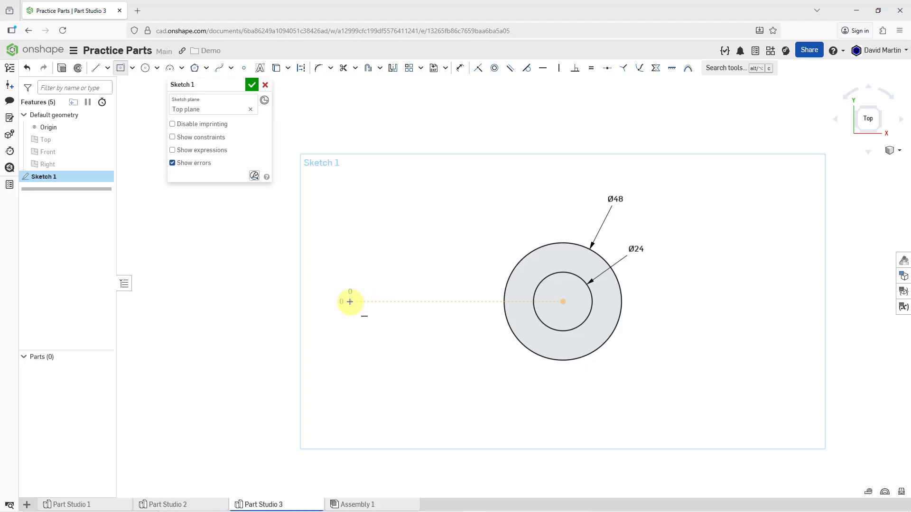
left_click(351, 302)
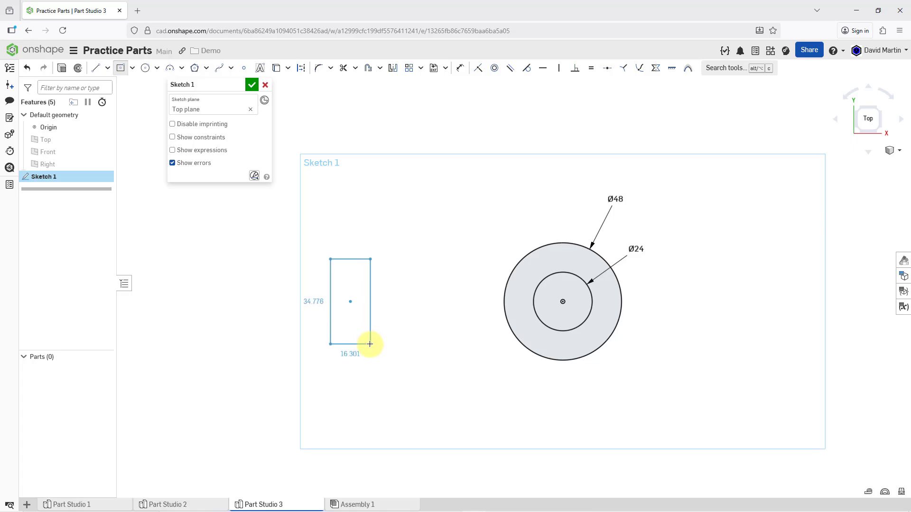
left_click(370, 344)
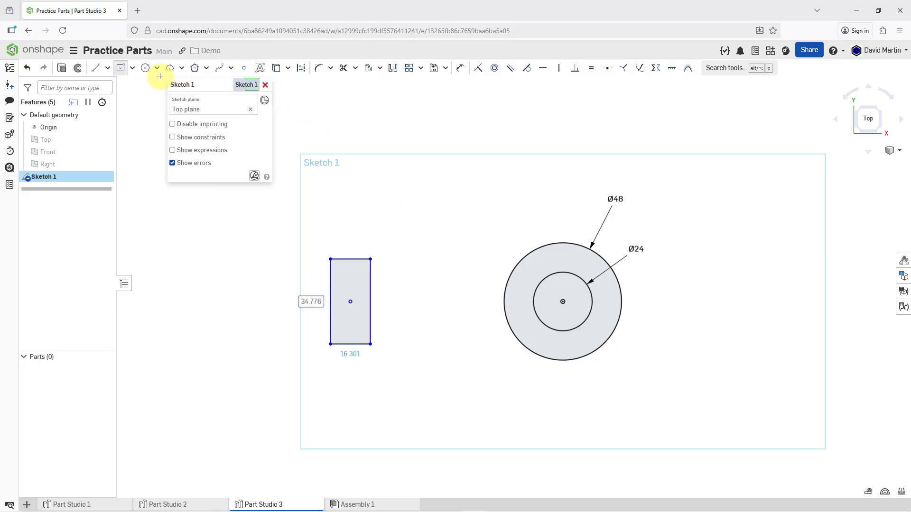
Sketch two concentric circles at the midpoint of the rectangle's right edge, one through its upper corner and a smaller one about 12.1 mm in diameter.
left_click(145, 68)
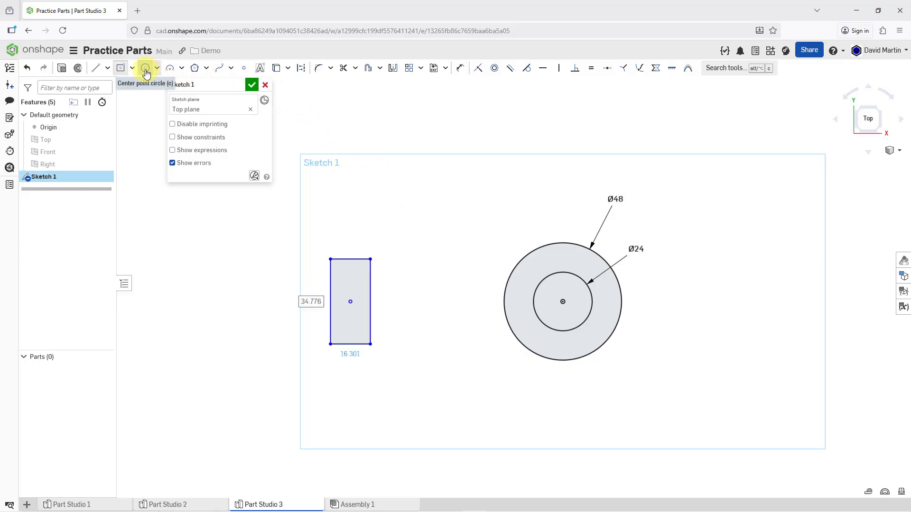
left_click(370, 302)
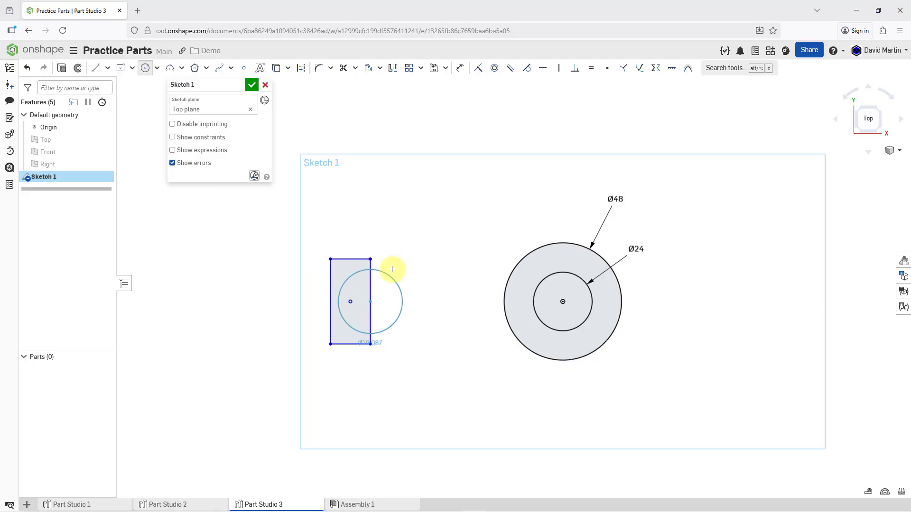
left_click(372, 259)
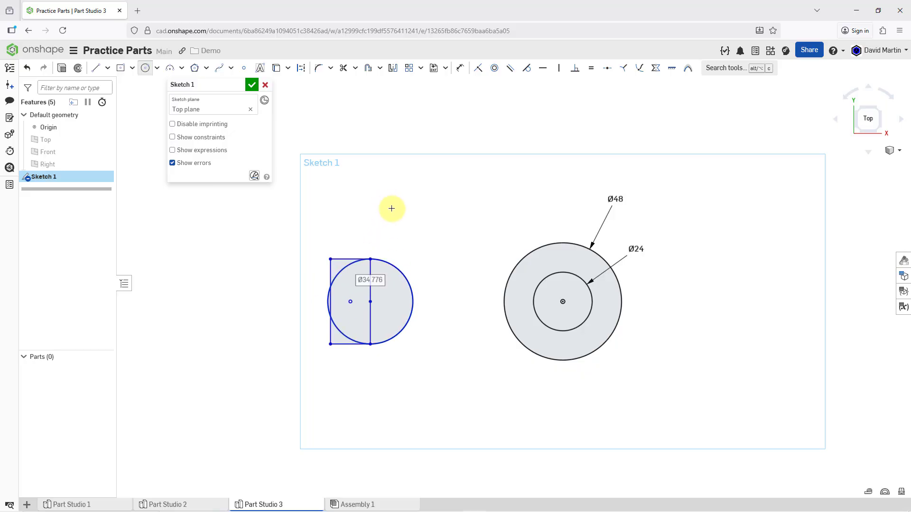
left_click(371, 301)
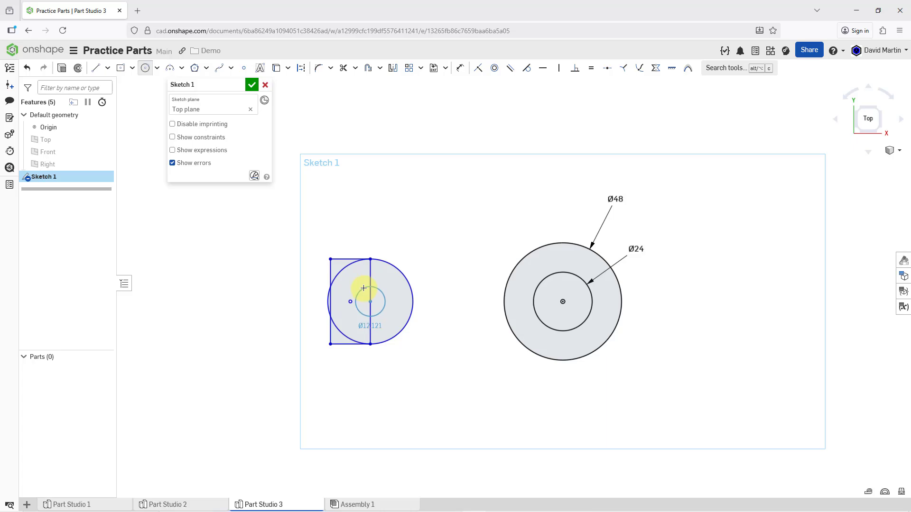
left_click(363, 288)
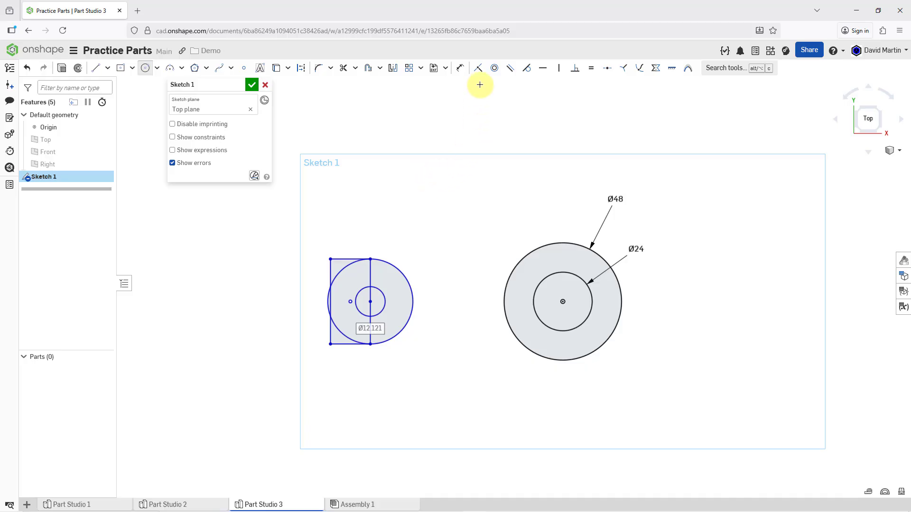
Dimension the distance between the rectangle's two vertical edges to 16 mm.
left_click(463, 72)
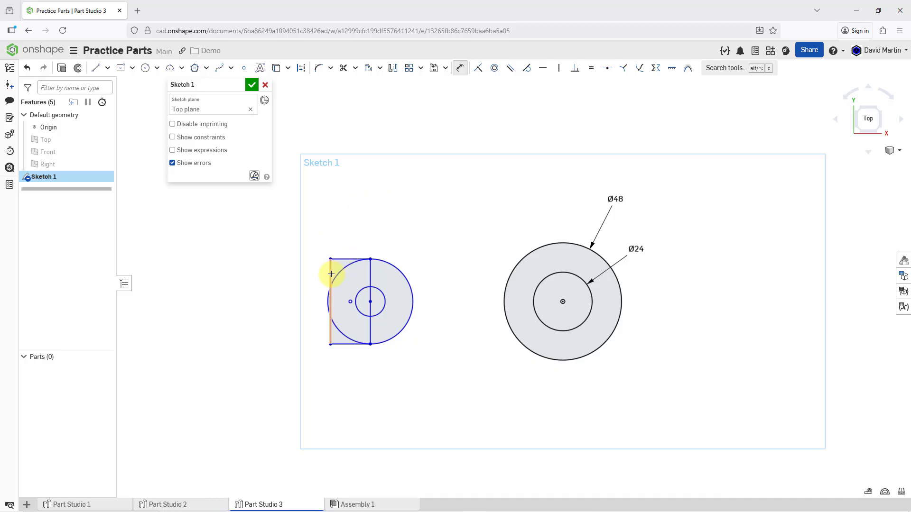
left_click(331, 273)
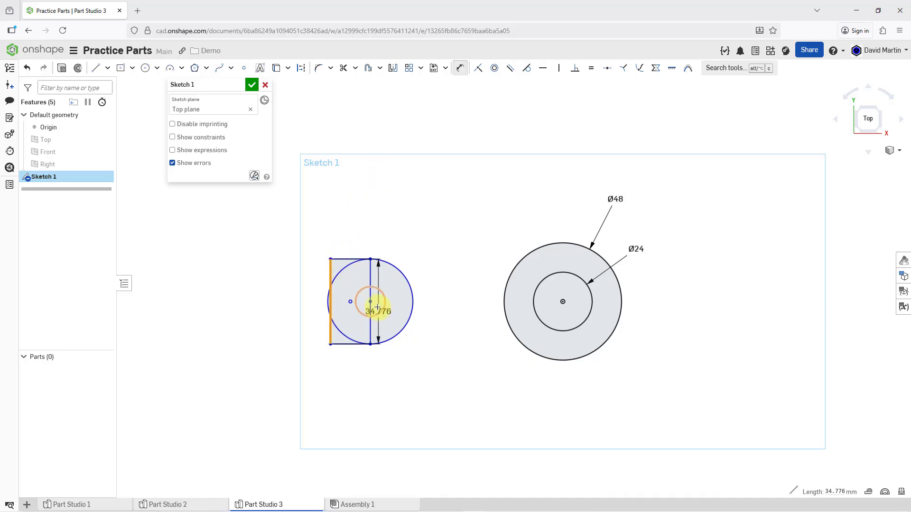
left_click(371, 280)
left_click(292, 229)
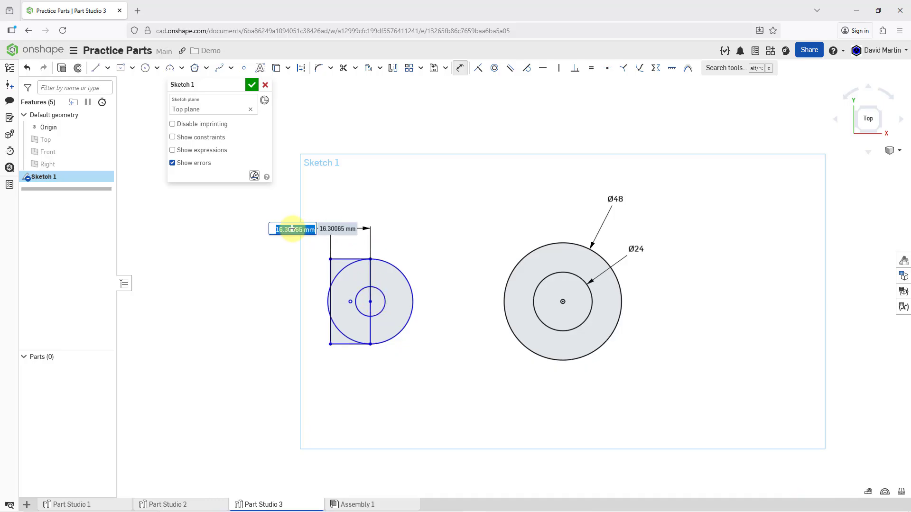
key("Return")
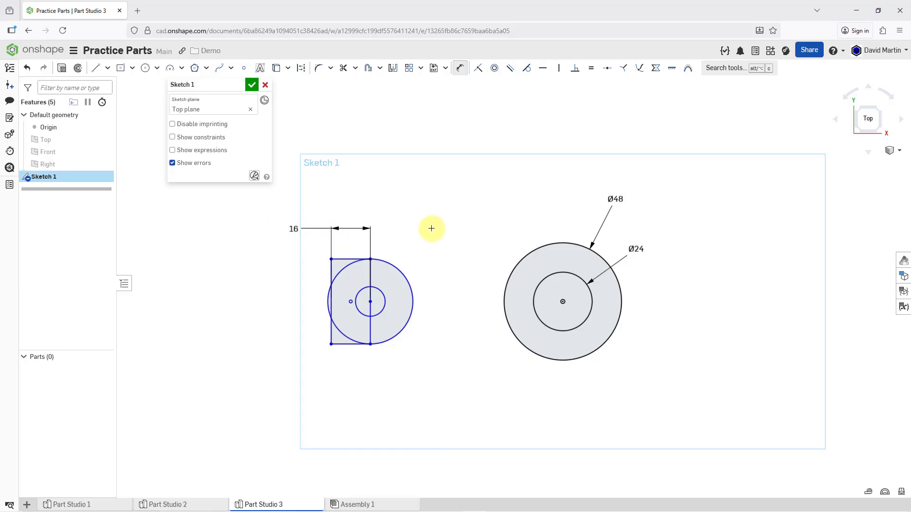
Dimension the larger circle on the rectangle's right edge to a diameter of 36 mm.
left_click(396, 269)
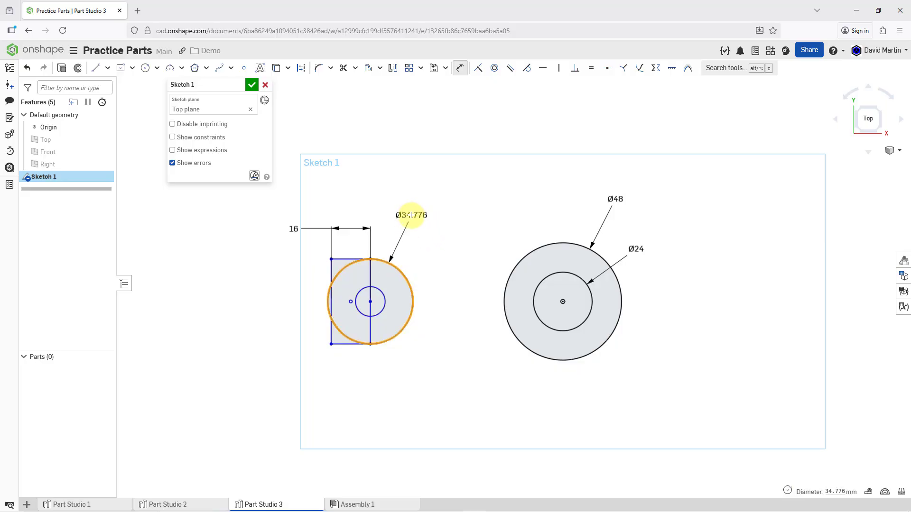
left_click(411, 215)
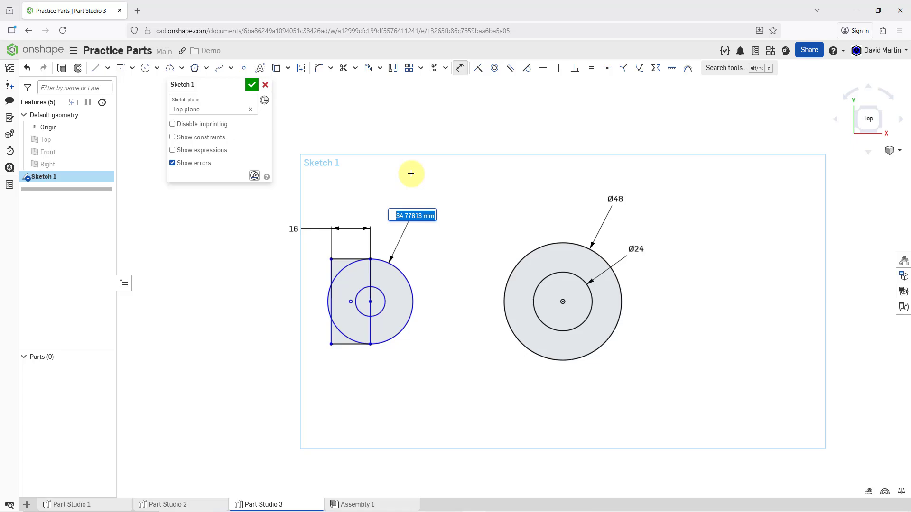
type("36")
key("Return")
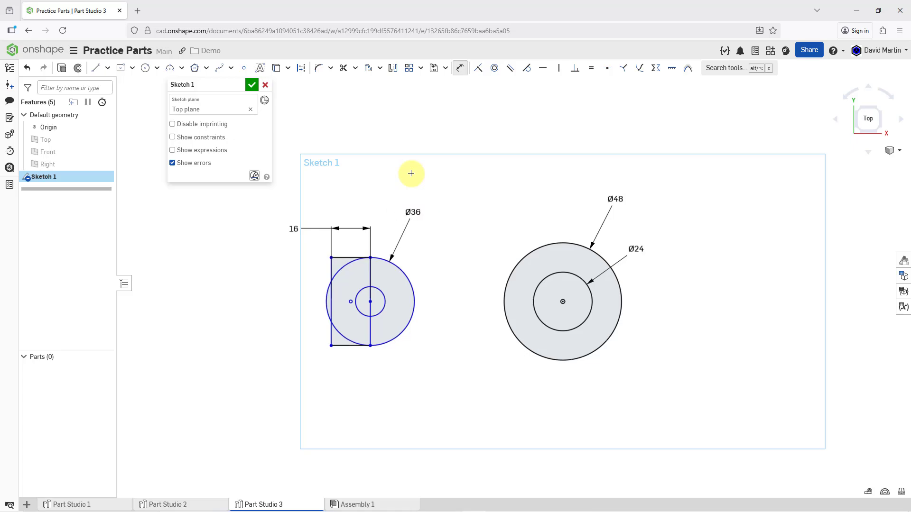
Dimension the smaller circle on the rectangle's right edge to a diameter of 16 mm.
left_click(382, 293)
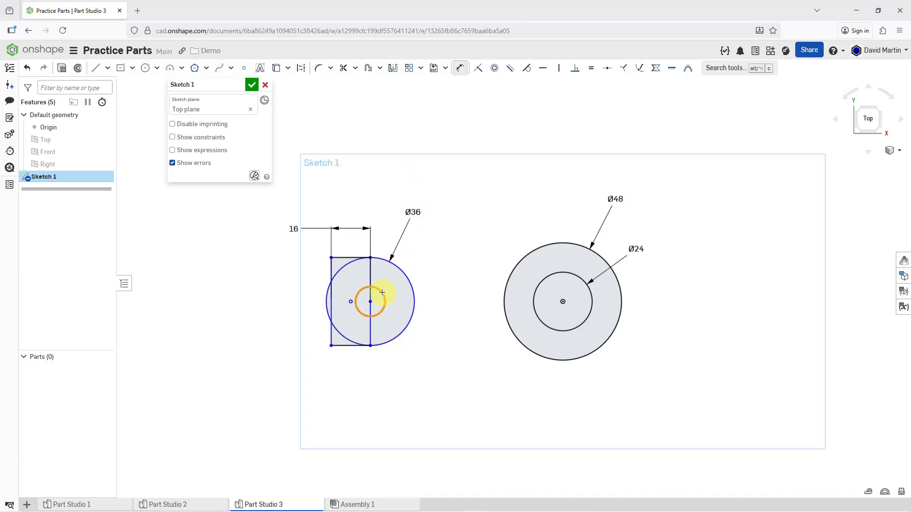
left_click(430, 249)
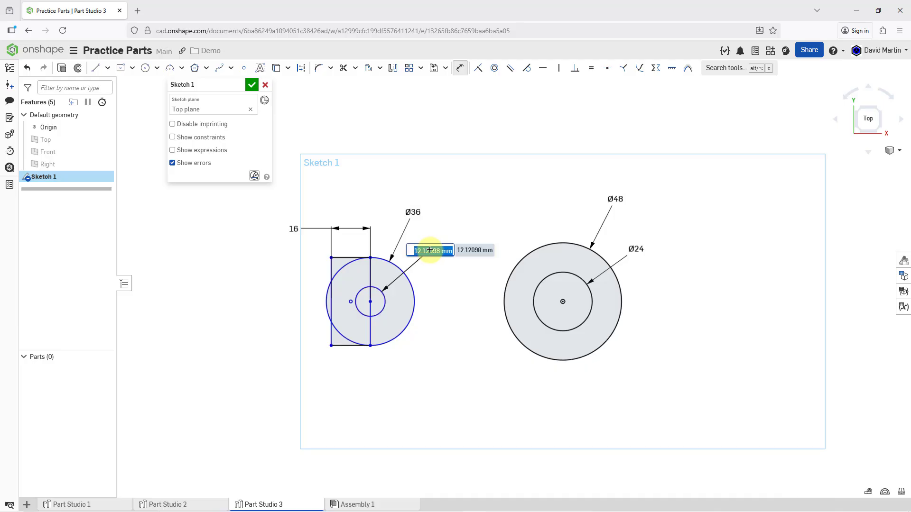
type("16")
key("Return")
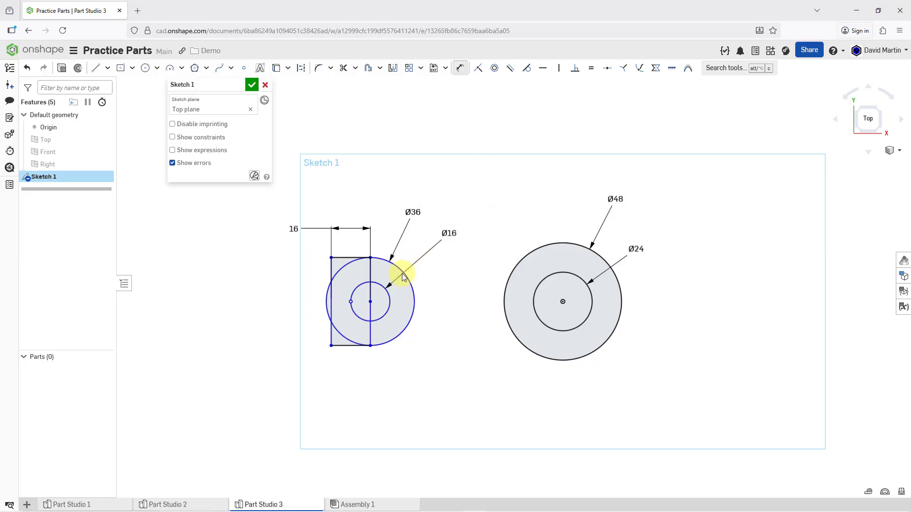
Dimension the horizontal distance between the centers of the two concentric circle pairs to 76 mm.
left_click(370, 302)
left_click(563, 302)
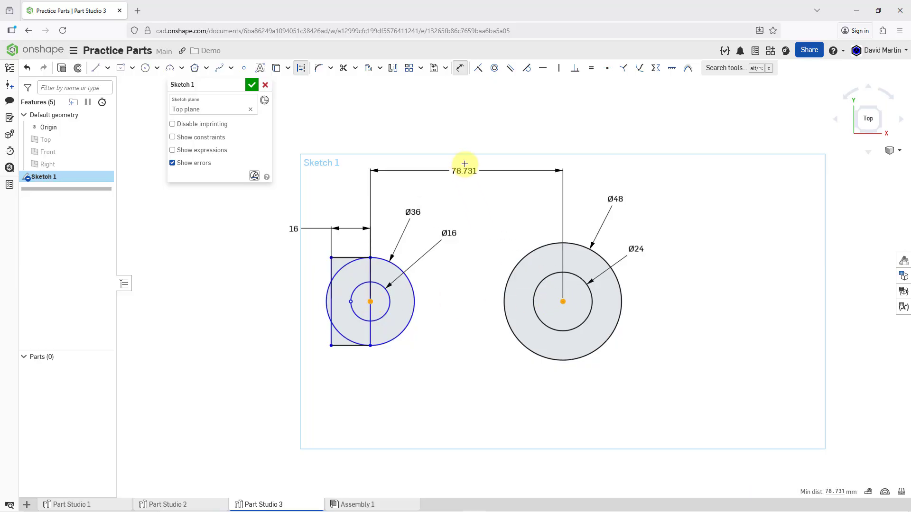
left_click(467, 162)
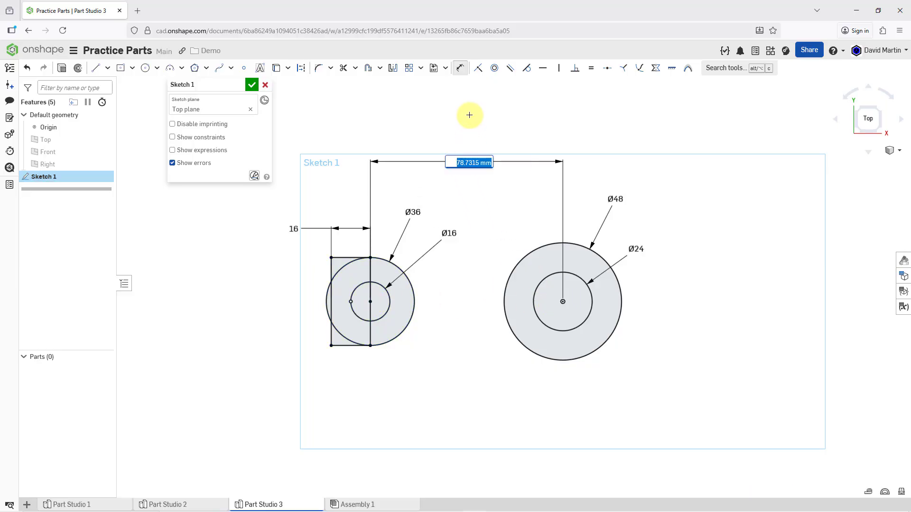
type("76")
key("Return")
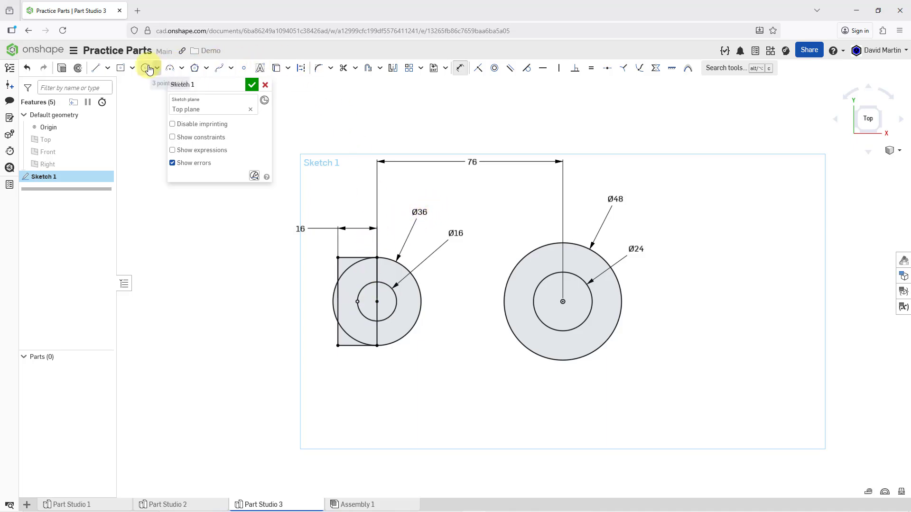
Sketch a 16 mm by 16 mm center point rectangle from the existing rectangle's center to the small circle's upper point, and finish the sketch.
left_click(121, 70)
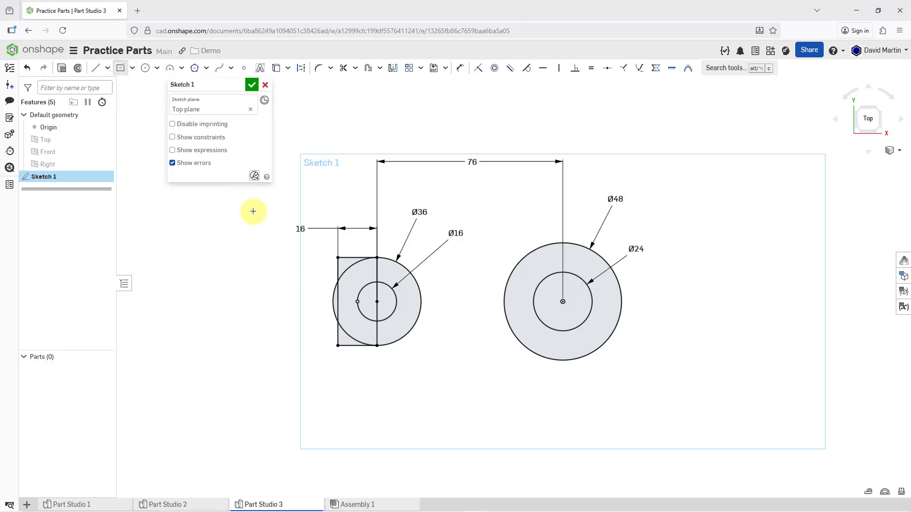
left_click(357, 302)
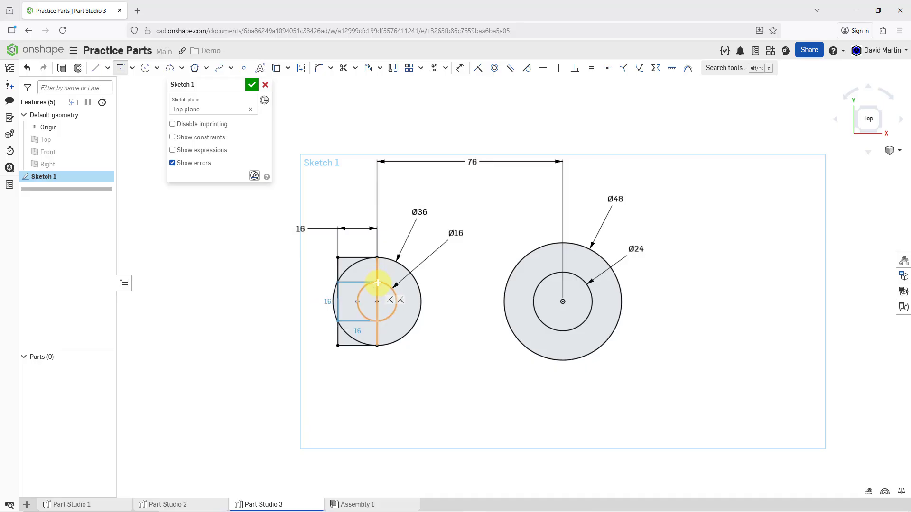
left_click(377, 282)
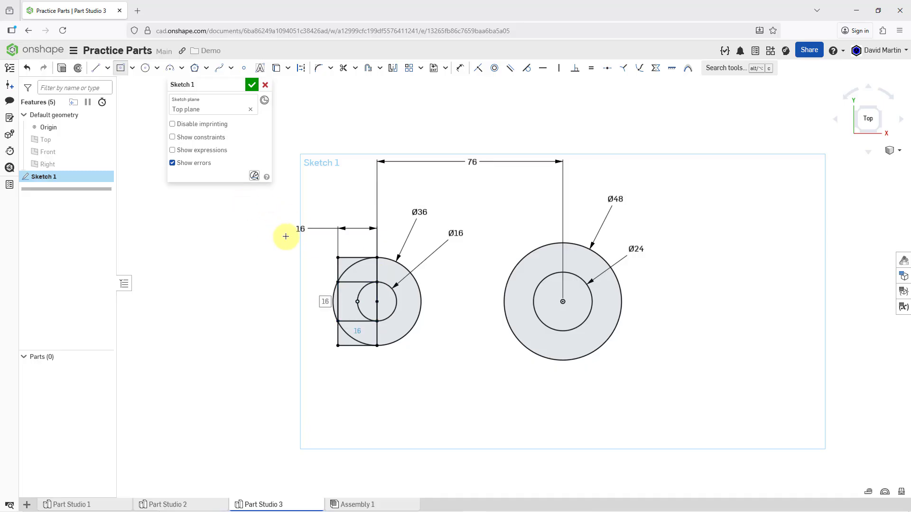
left_click(270, 268)
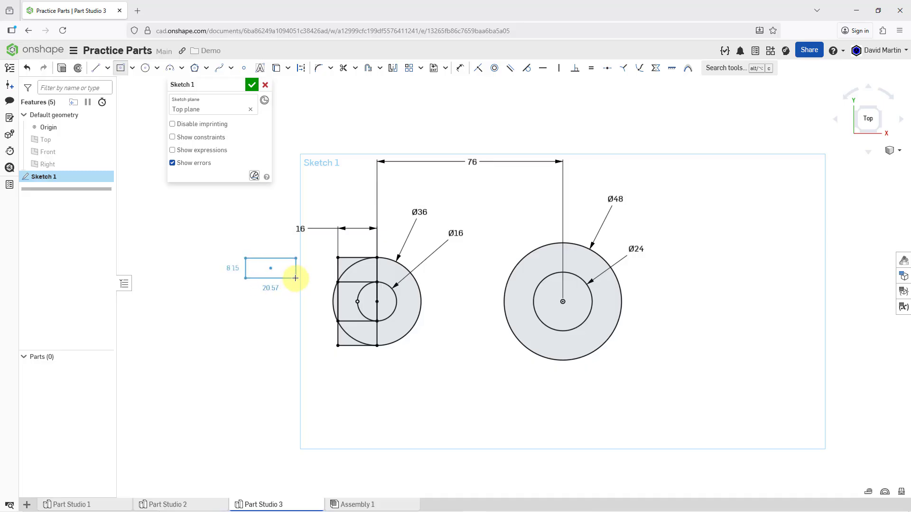
key("Escape")
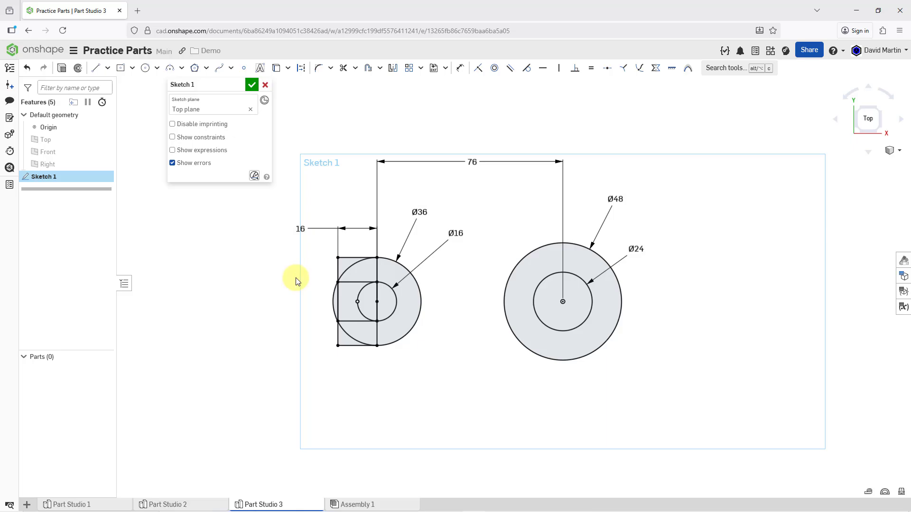
left_click(251, 86)
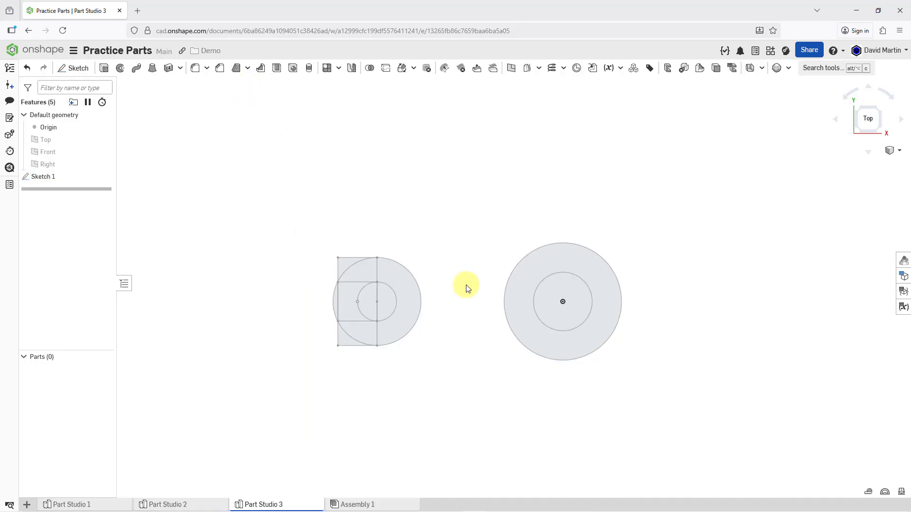
Extrude the ring between the 48 mm and 24 mm circles as a new solid with a blind depth of 50 mm.
mouse_move(451, 265)
right_mouse_down()
mouse_move(445, 228)
mouse_move(491, 229)
mouse_move(475, 222)
mouse_move(480, 228)
right_mouse_up()
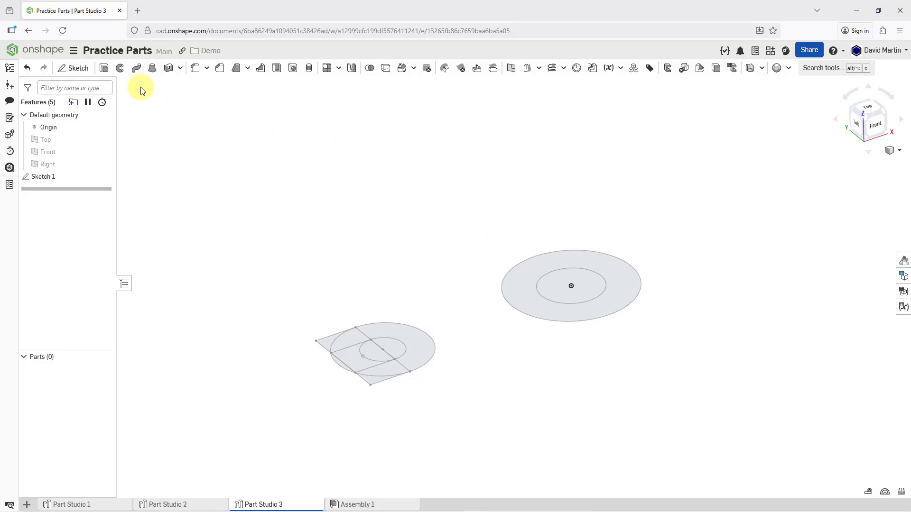
left_click(257, 75)
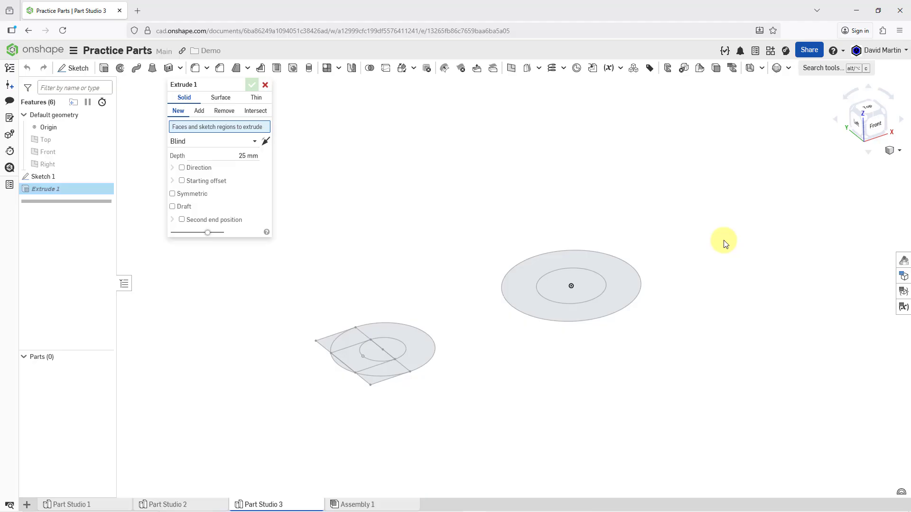
left_click(623, 271)
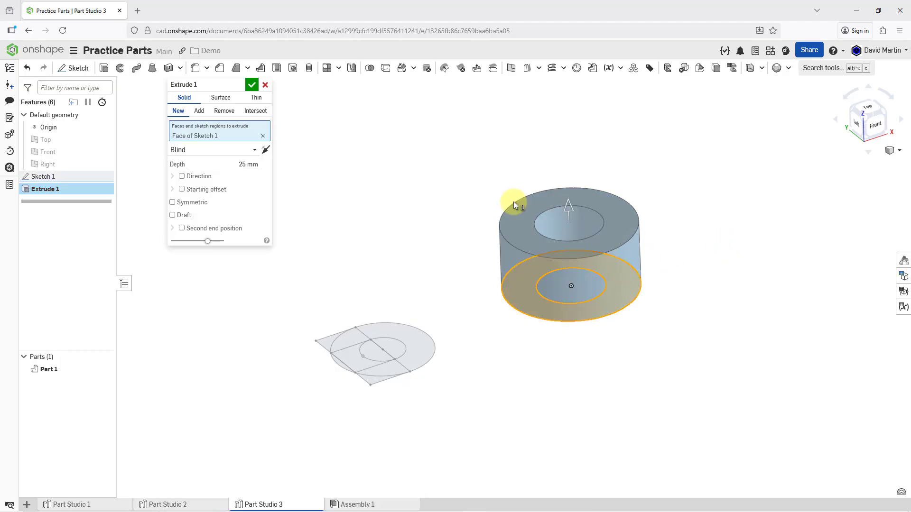
left_click(232, 165)
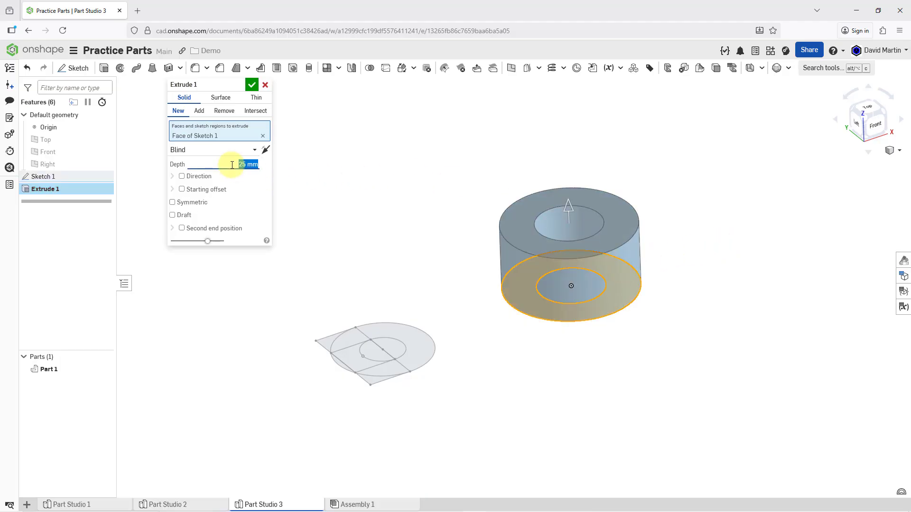
type("50")
key("Return")
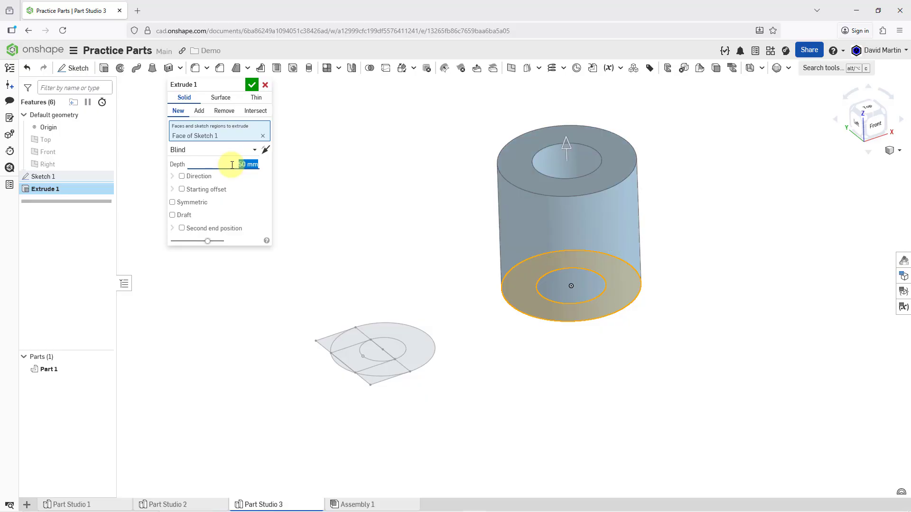
left_click(252, 86)
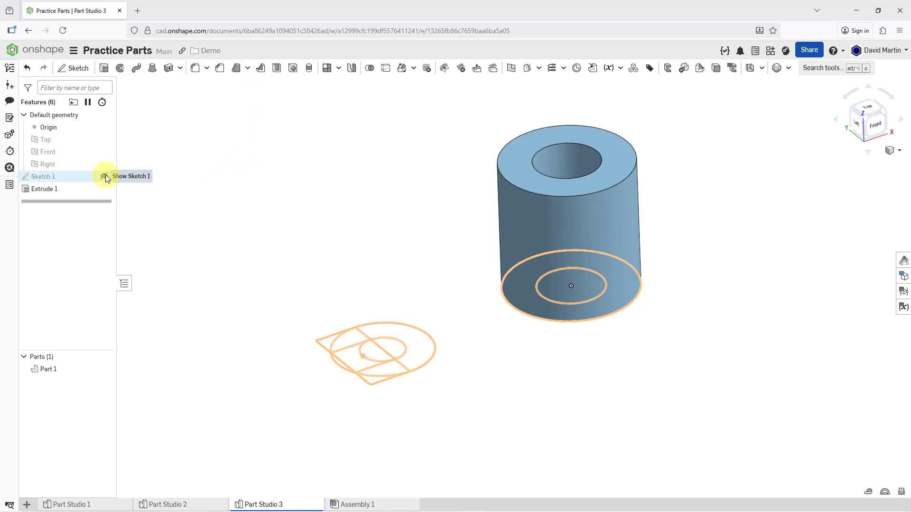
Extrude the five regions forming the U-shaped profile of the redisplayed Sketch 1 by 20 mm as a new part, and hide the sketch.
left_click(104, 176)
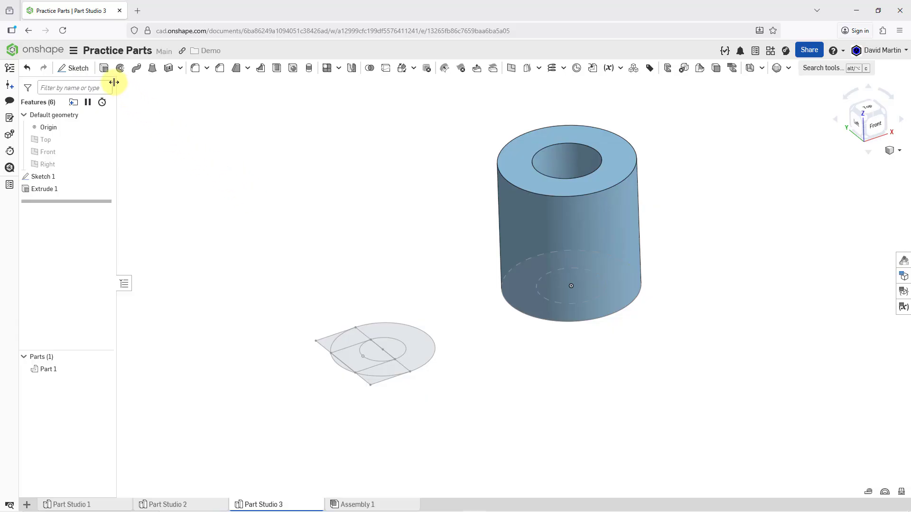
left_click(104, 70)
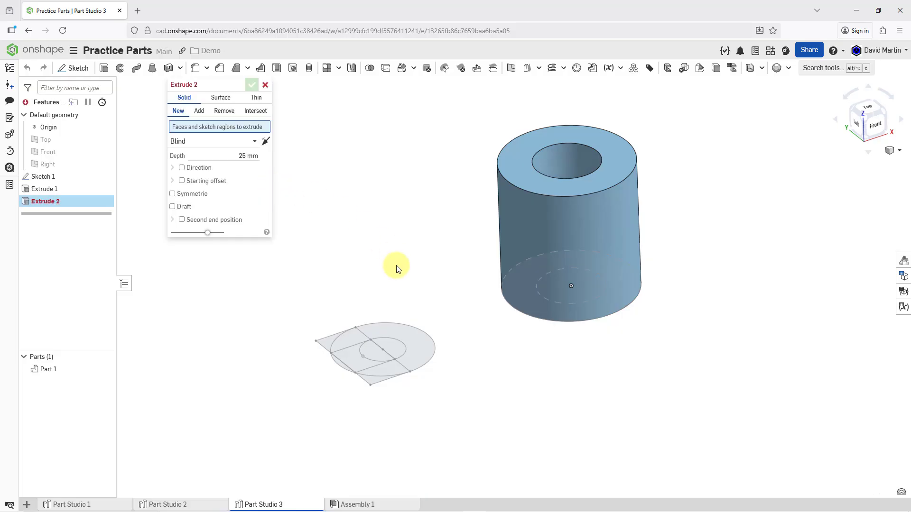
left_click(409, 337)
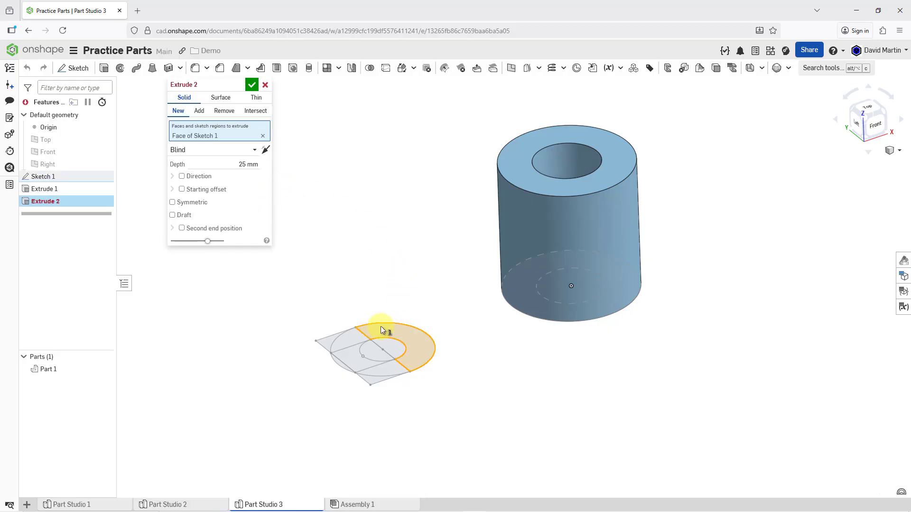
left_click(344, 341)
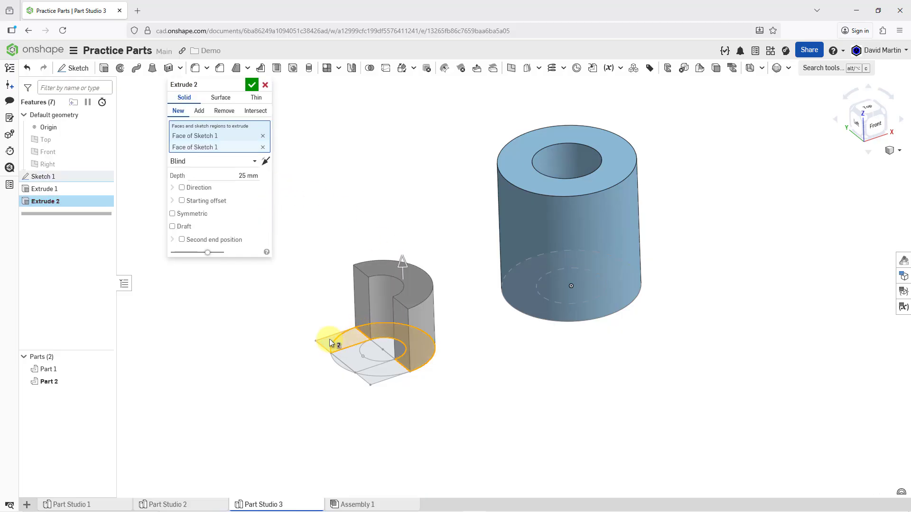
left_click(330, 339)
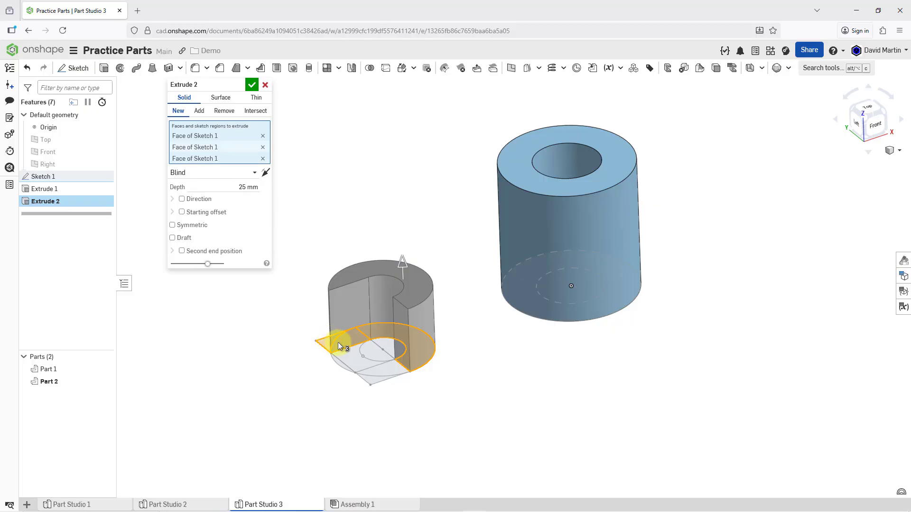
left_click(375, 379)
left_click(378, 374)
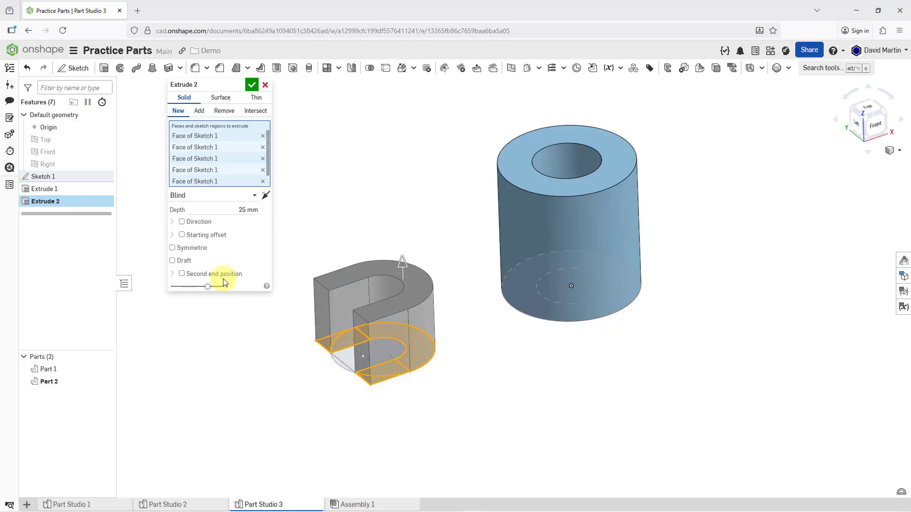
left_click(228, 210)
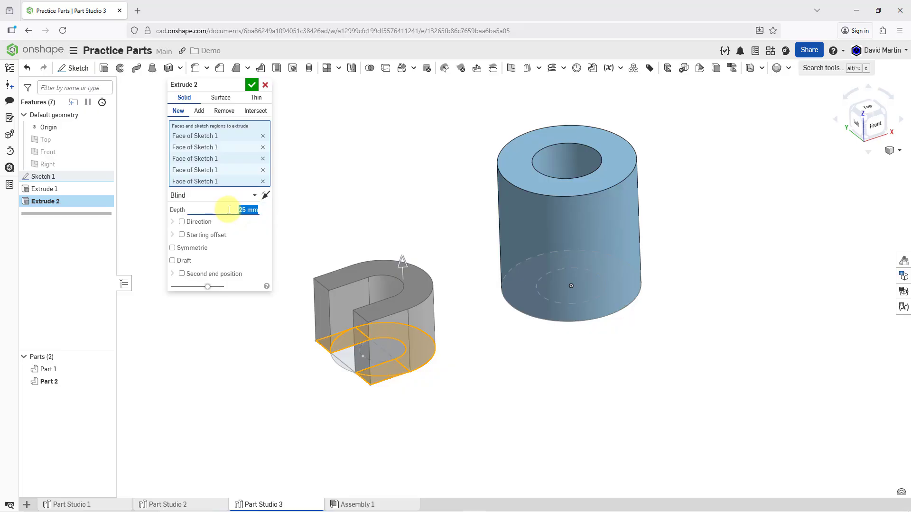
type("20")
key("Return")
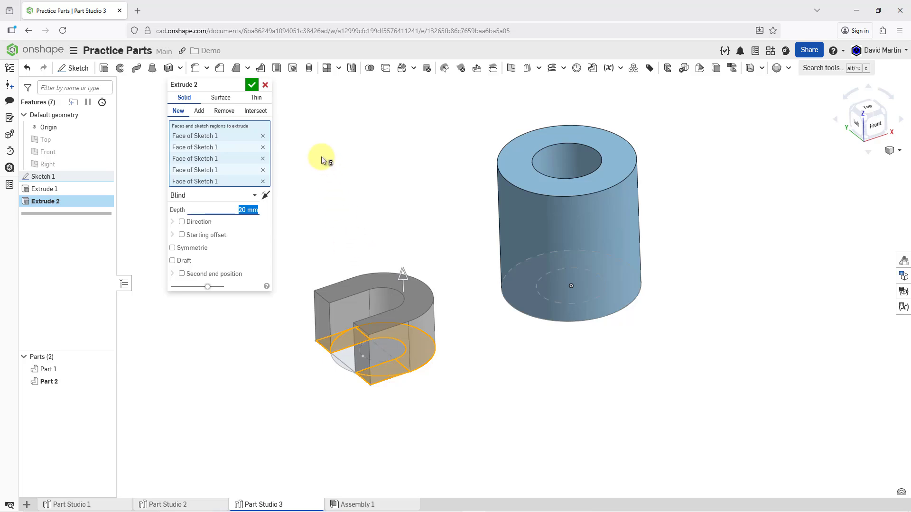
left_click(253, 87)
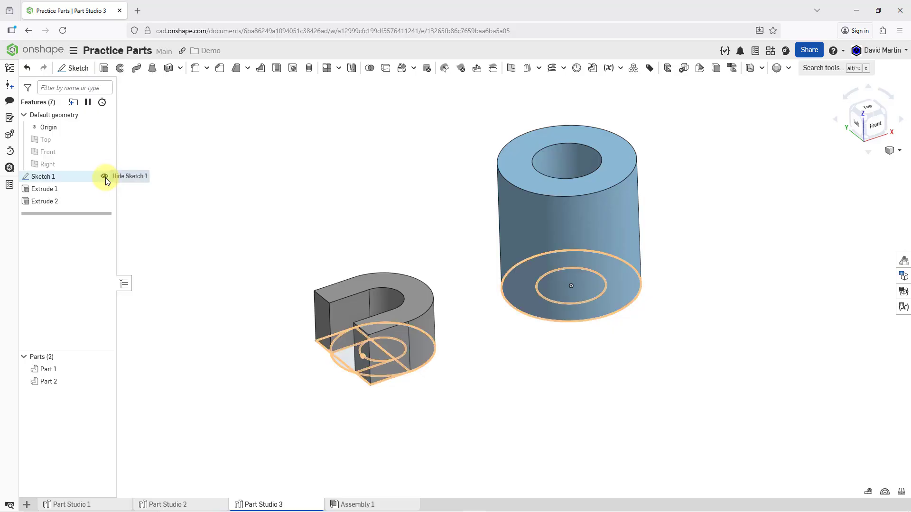
left_click(103, 176)
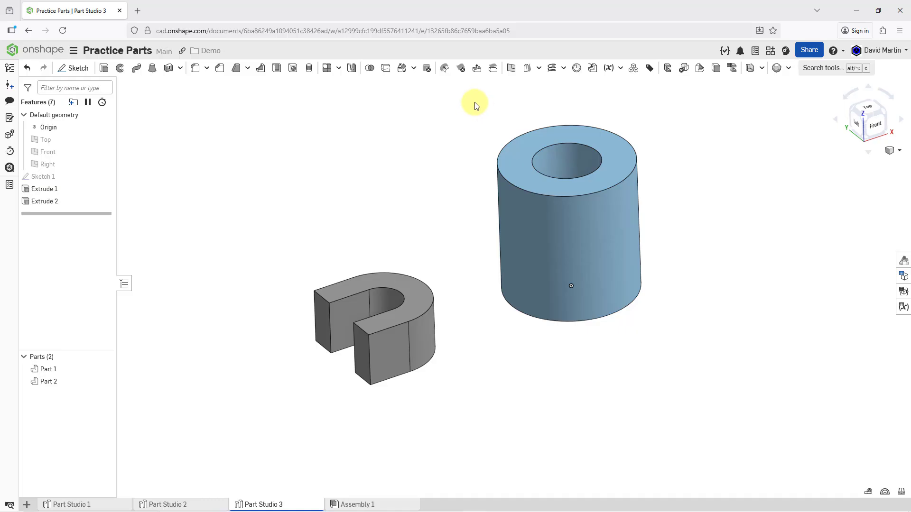
Add a mate connector at the center of the hollow cylinder's top face, with its Z axis flipped and a Z translation of -35 mm.
left_click(576, 71)
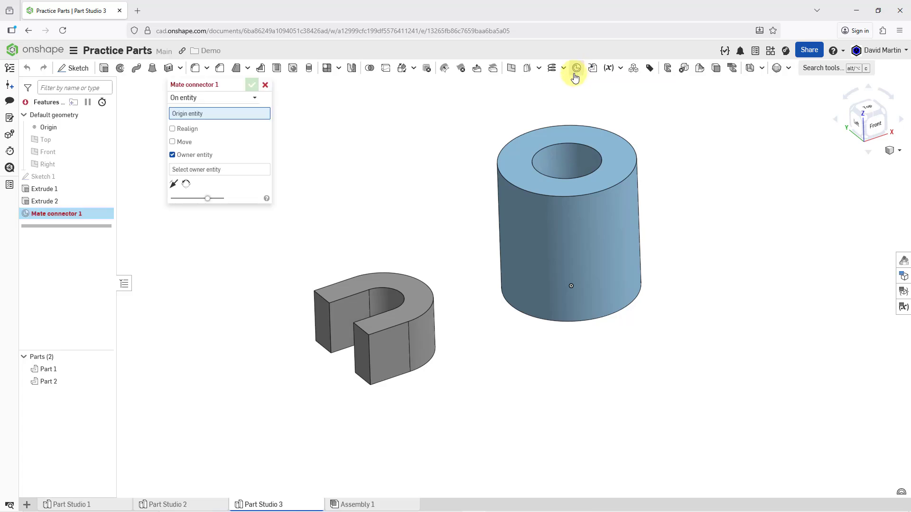
left_click(568, 160)
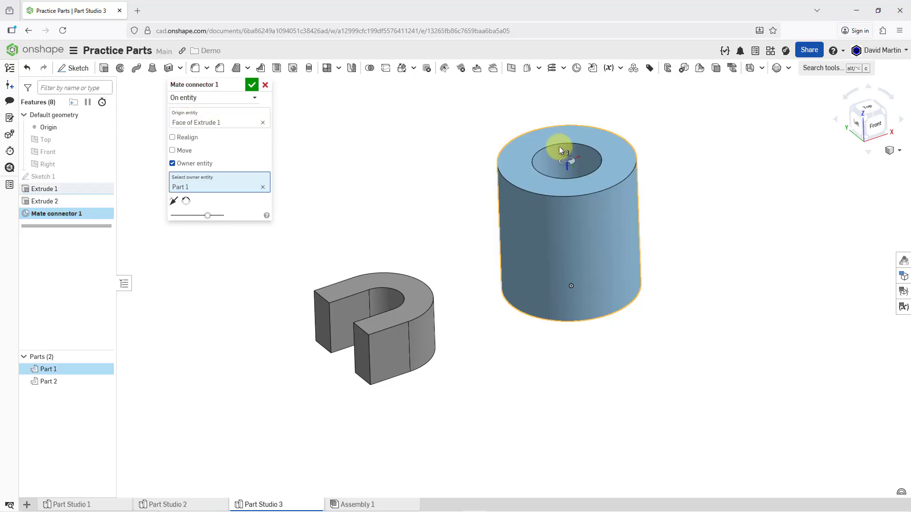
left_click(172, 150)
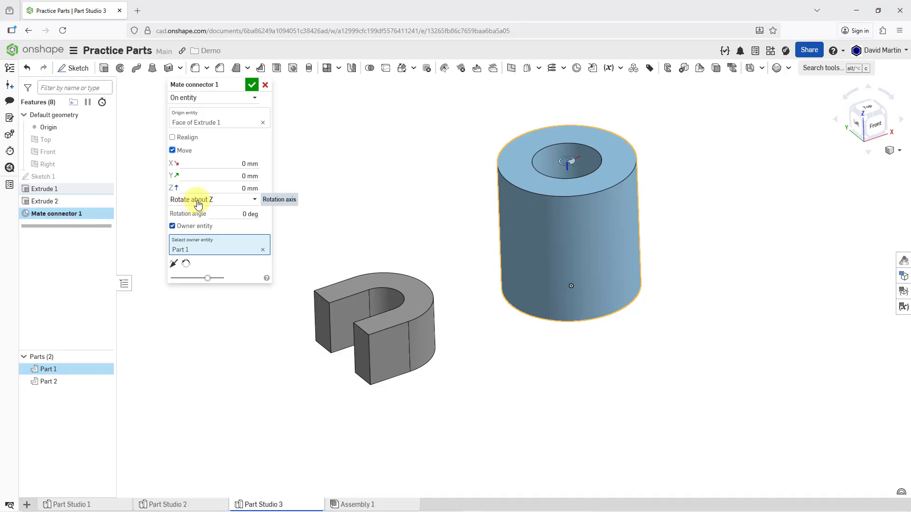
left_click(172, 263)
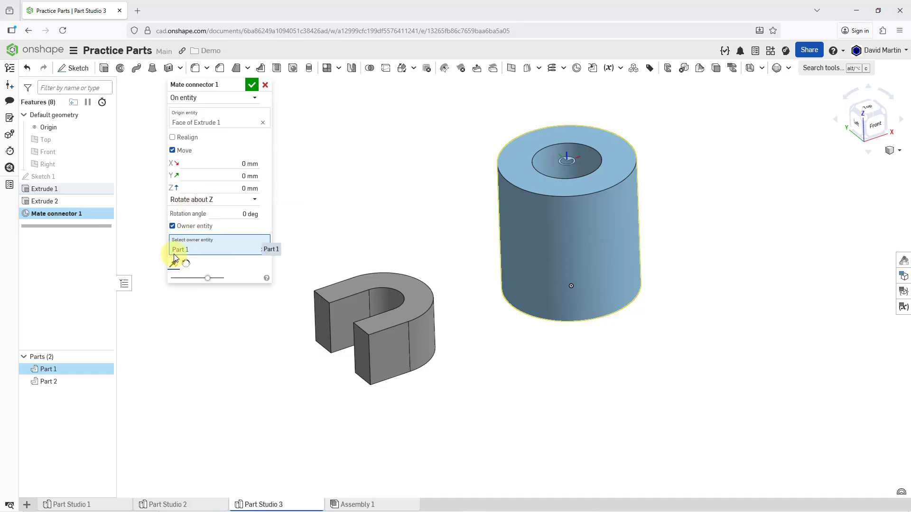
left_click(228, 188)
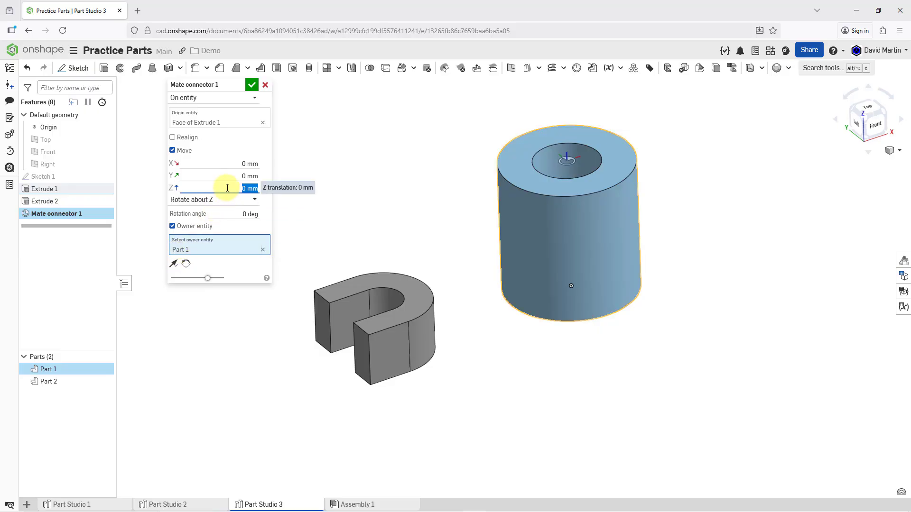
type("-35")
key("Return")
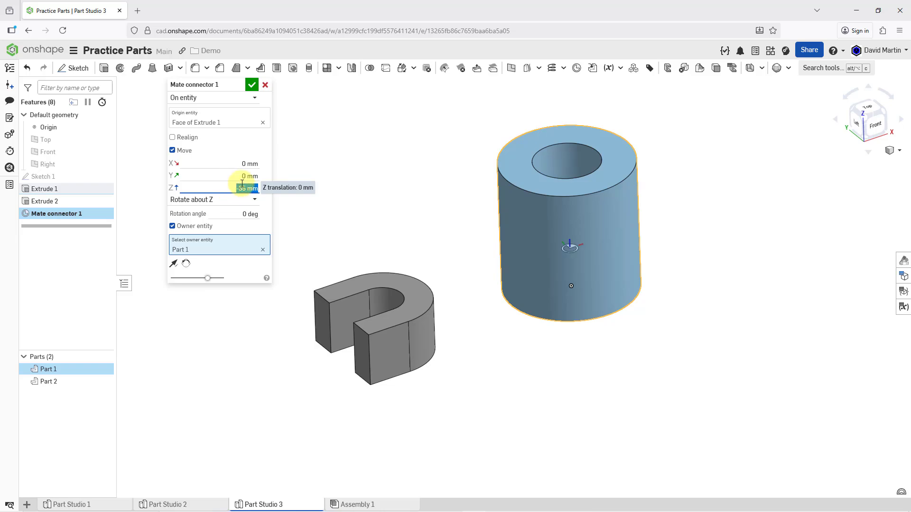
left_click(252, 85)
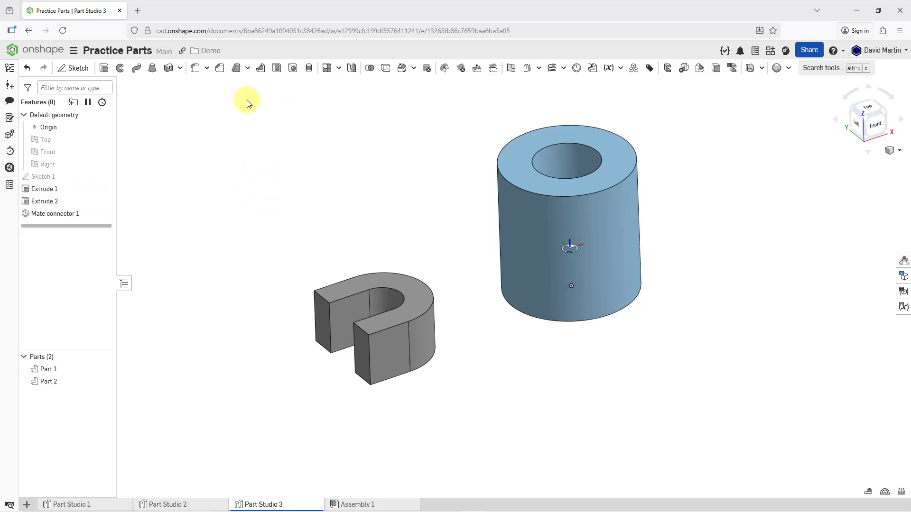
Start a sketch on the mate connector and project the U-shaped body's outer arc and the cylinder's outer circle with the Use tool.
right_click(70, 216)
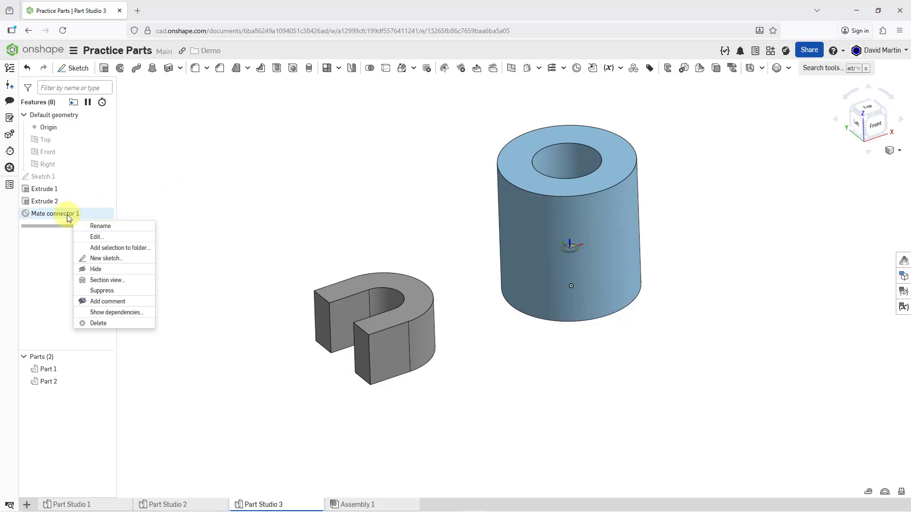
left_click(104, 260)
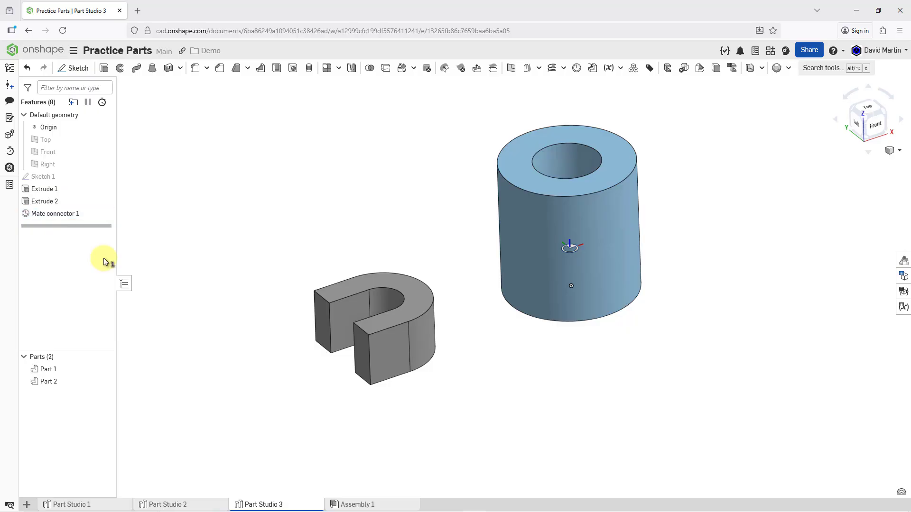
right_click(329, 172)
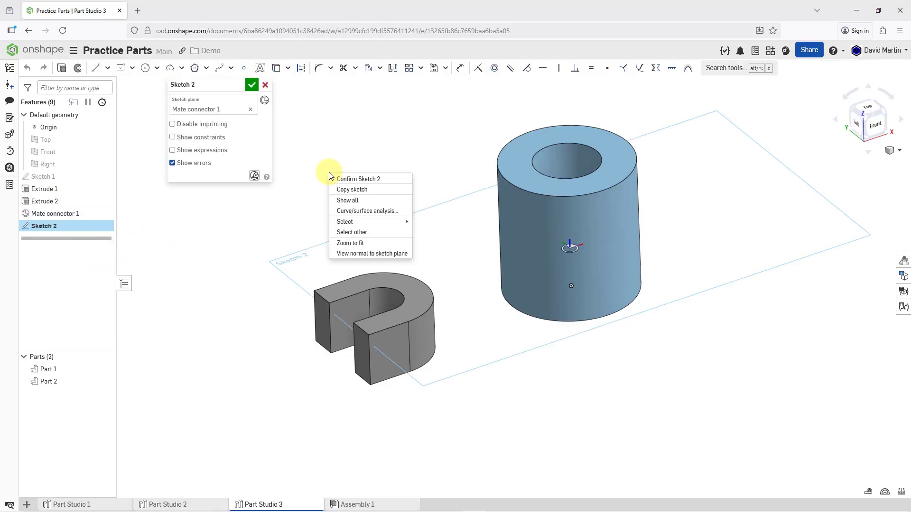
left_click(368, 258)
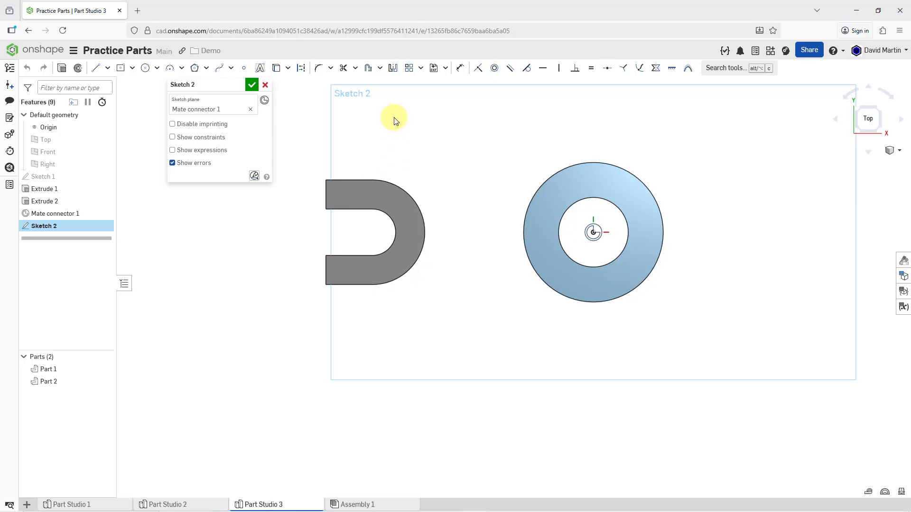
left_click(97, 70)
left_click(277, 69)
left_click(414, 196)
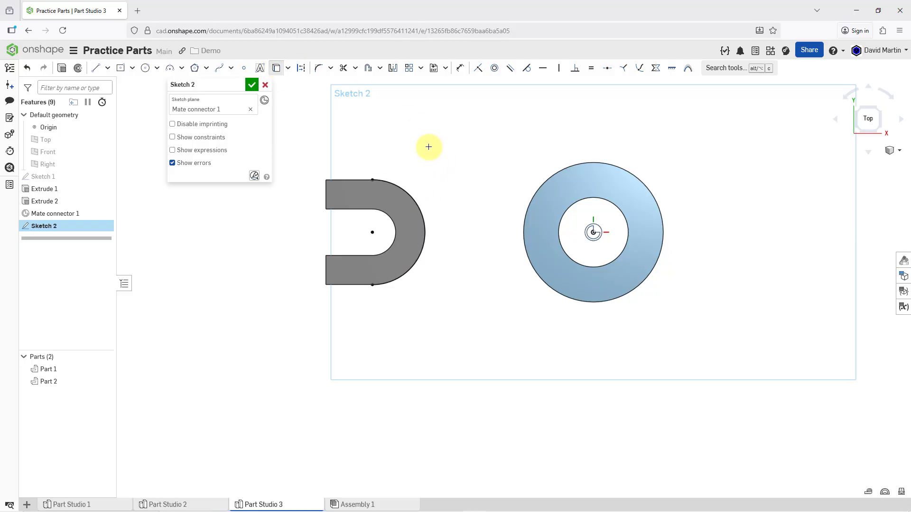
left_click(533, 199)
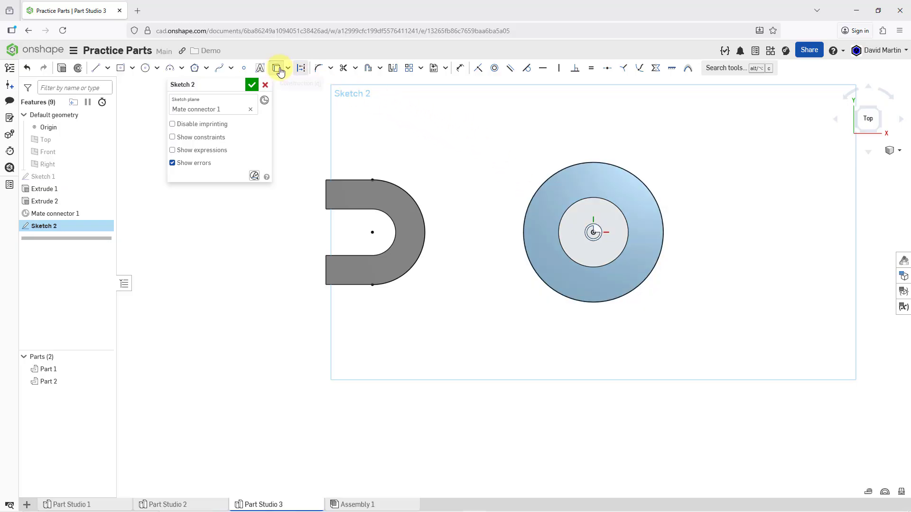
Draw two lines from the endpoints of the U-shaped body's projected arc to the upper and lower parts of the cylinder's outer circle.
left_click(95, 68)
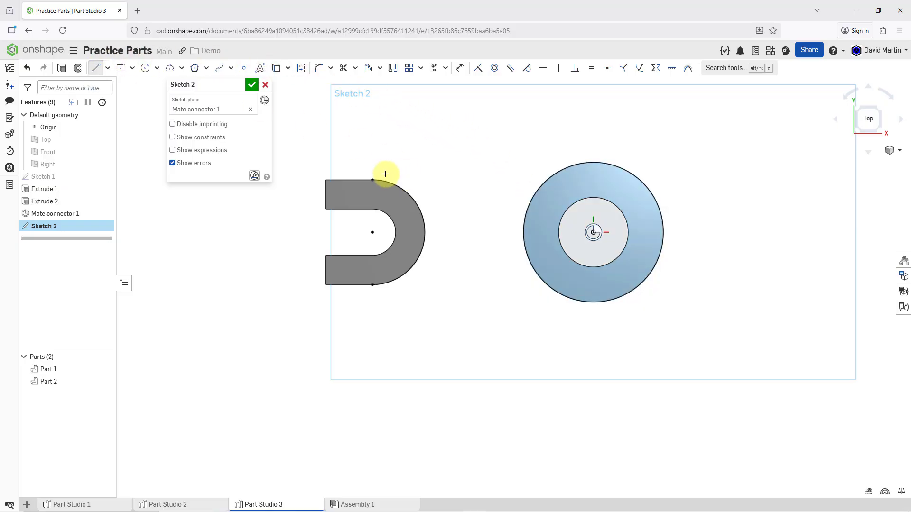
left_click(372, 180)
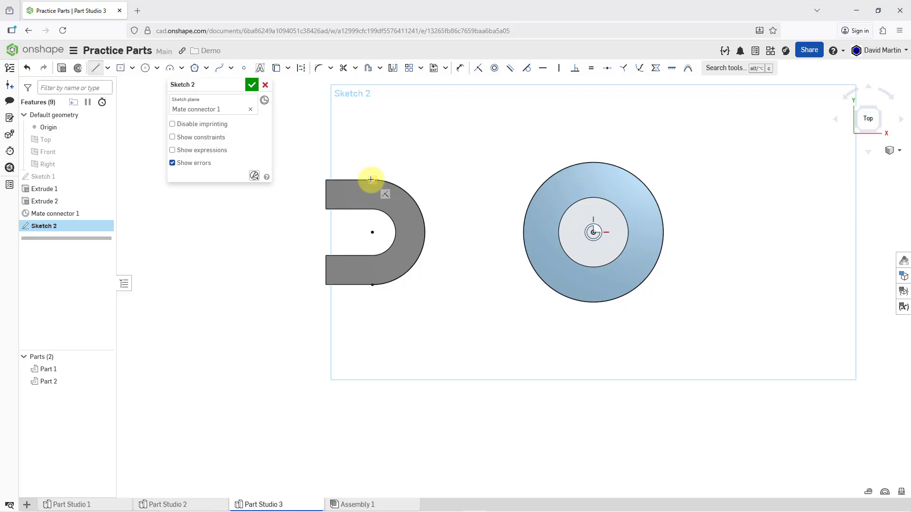
left_click(573, 165)
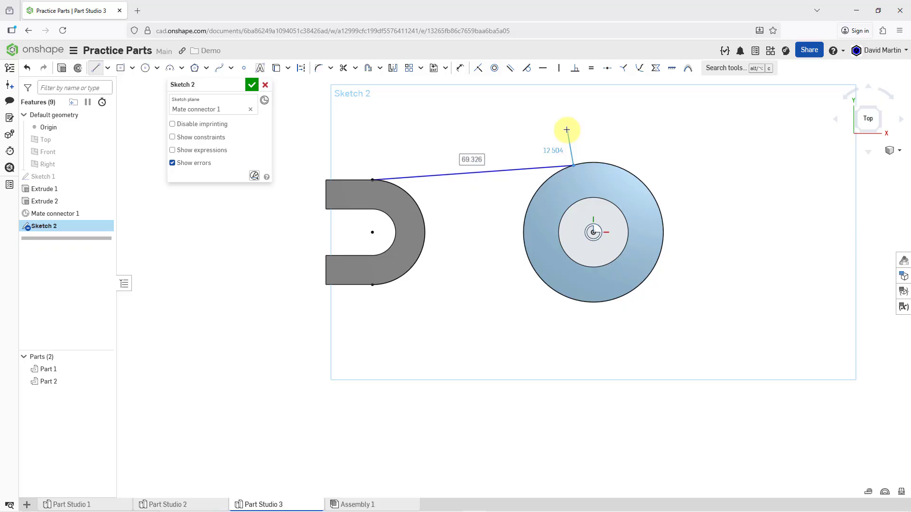
key("Escape")
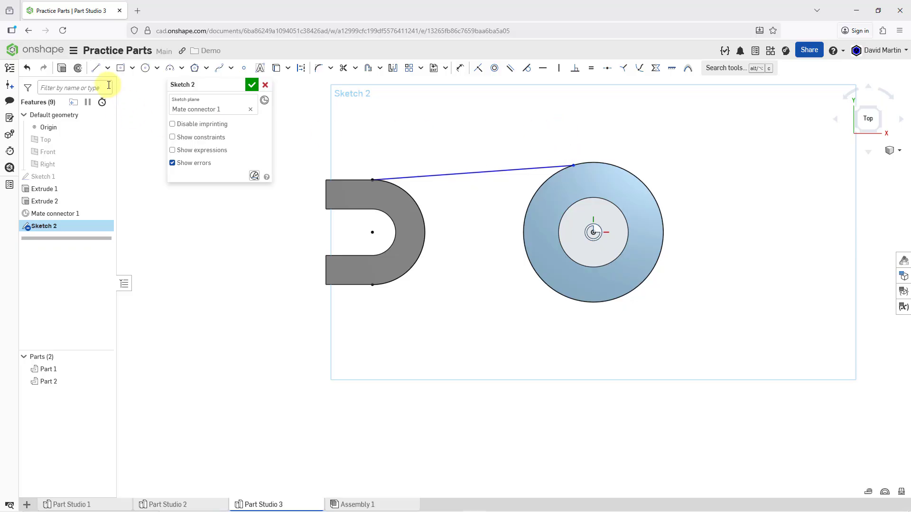
left_click(101, 72)
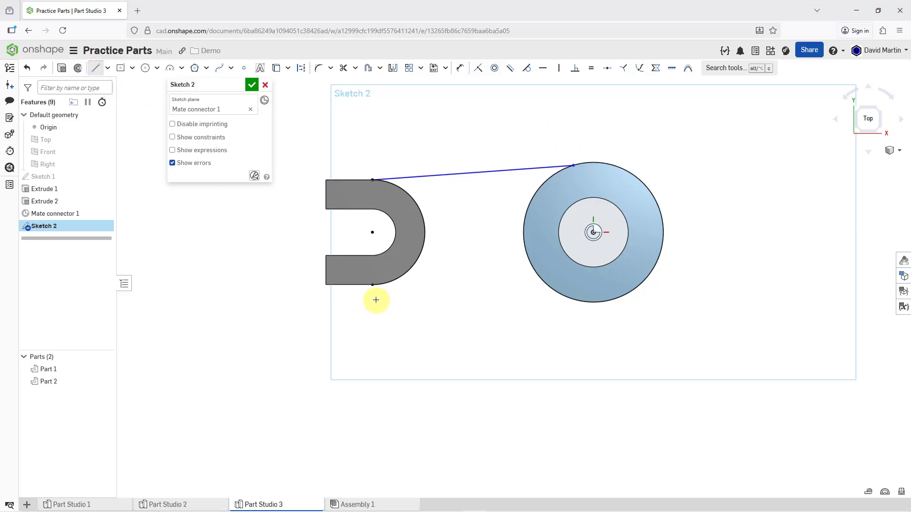
left_click(373, 285)
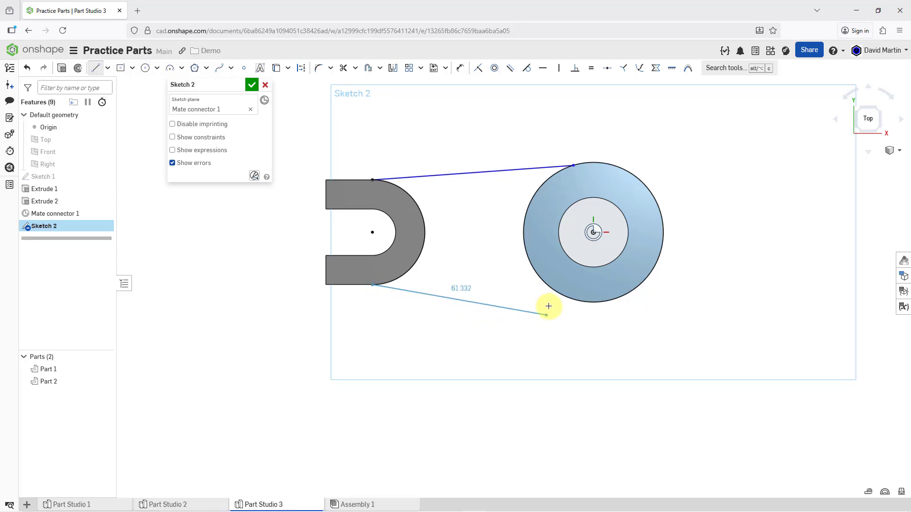
left_click(564, 297)
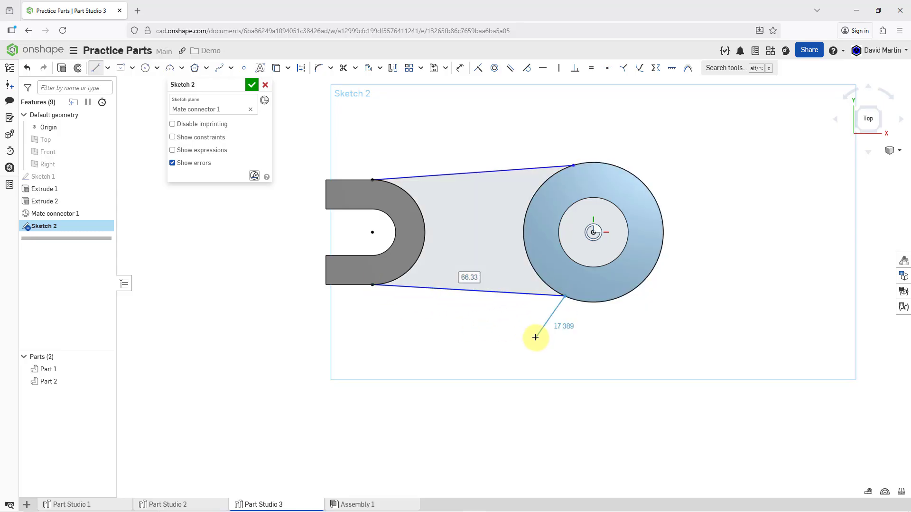
key("Escape")
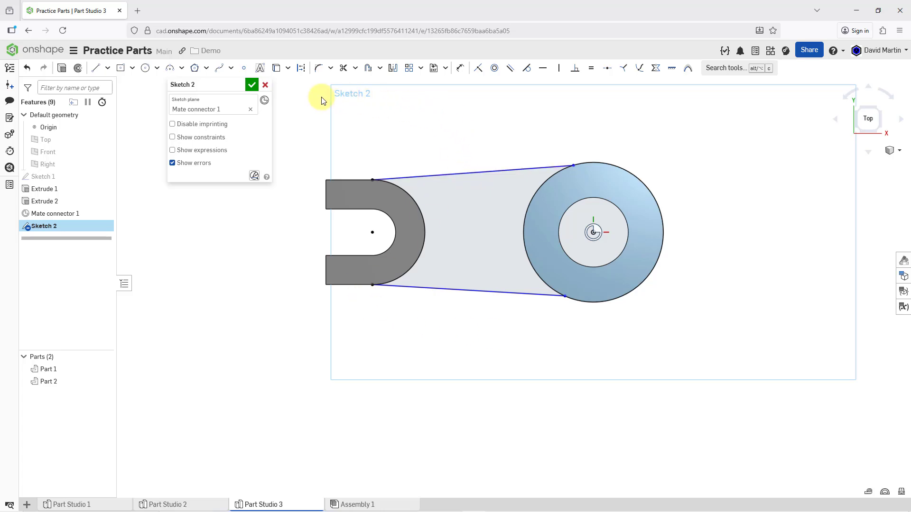
Constrain both connecting lines tangent to the cylinder's outer circle.
left_click(527, 68)
left_click(549, 166)
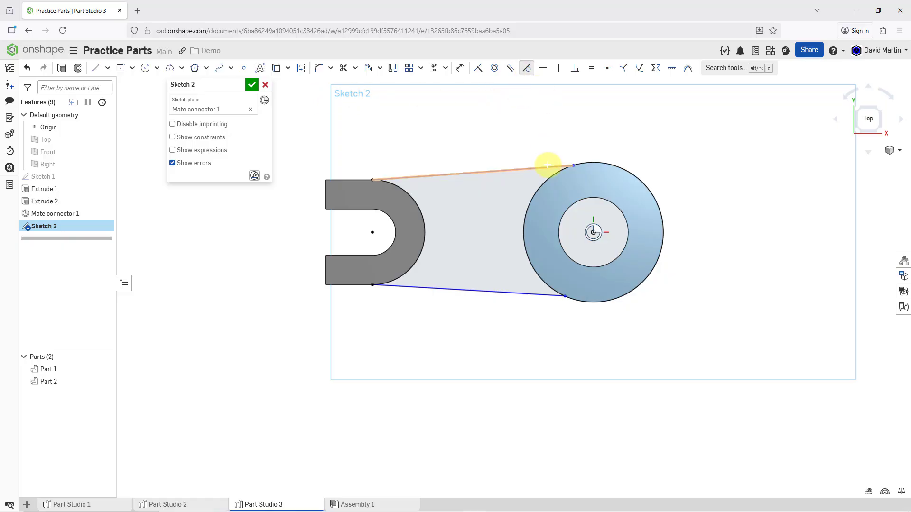
left_click(591, 160)
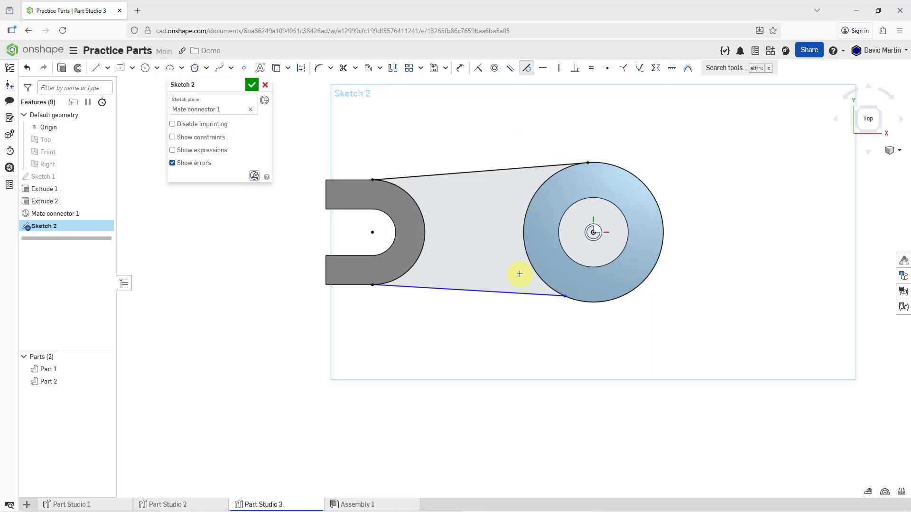
left_click(531, 292)
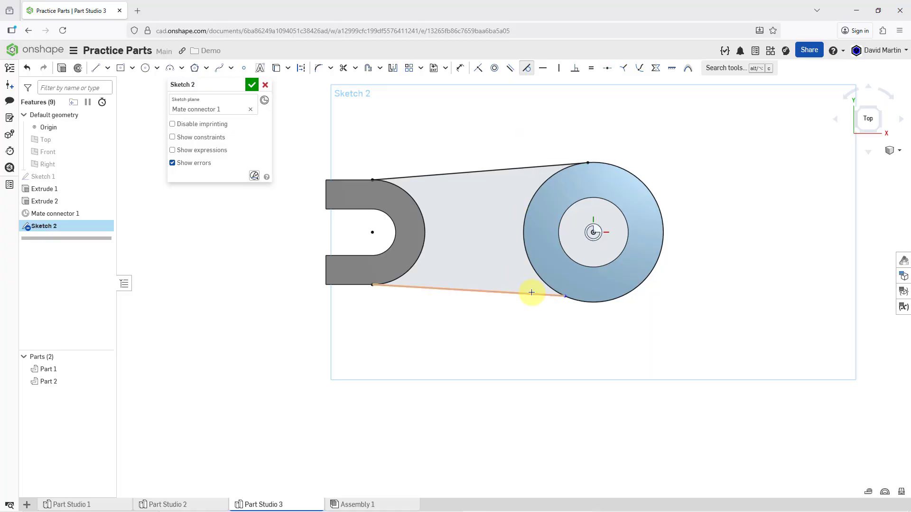
left_click(583, 303)
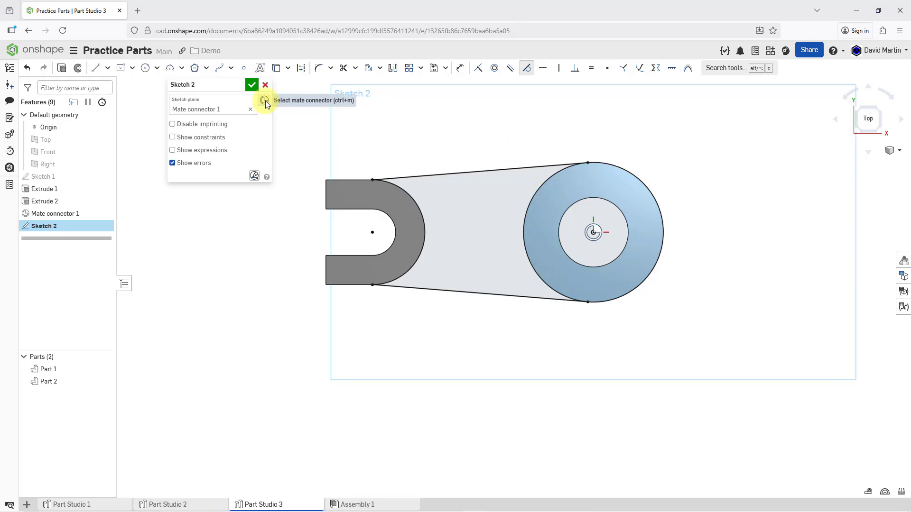
Rename the sketch as Flange Sketch, finish it, and hide the mate connector.
left_click(238, 86)
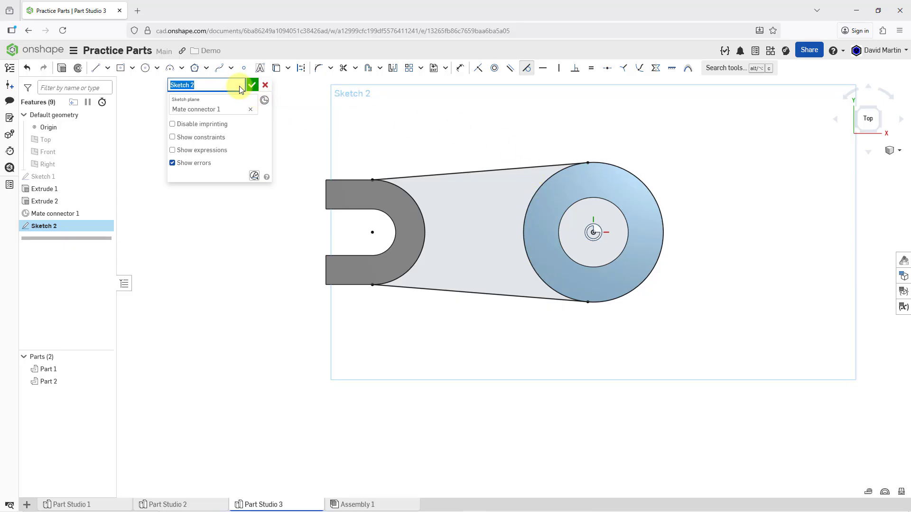
type("Flange Sketch")
key("Return")
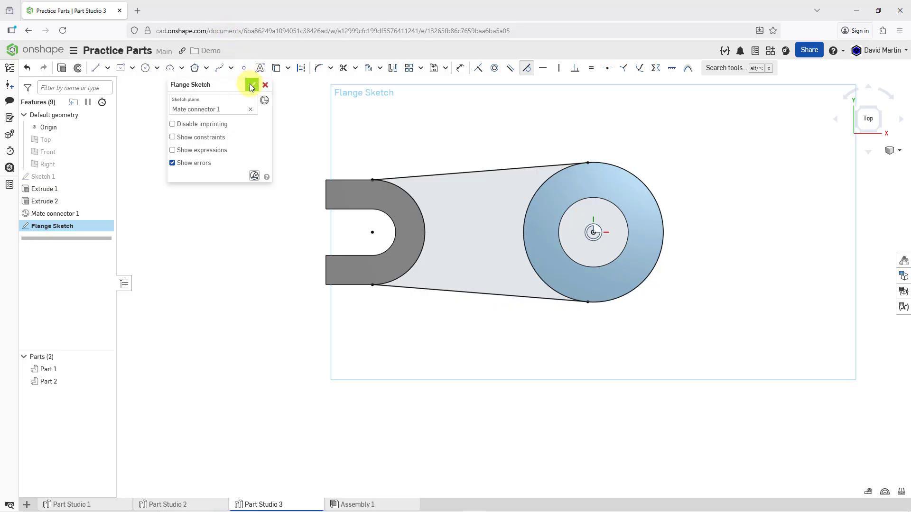
left_click(251, 84)
right_click_drag(436, 212, 464, 216)
middle_click_drag(463, 213, 436, 246)
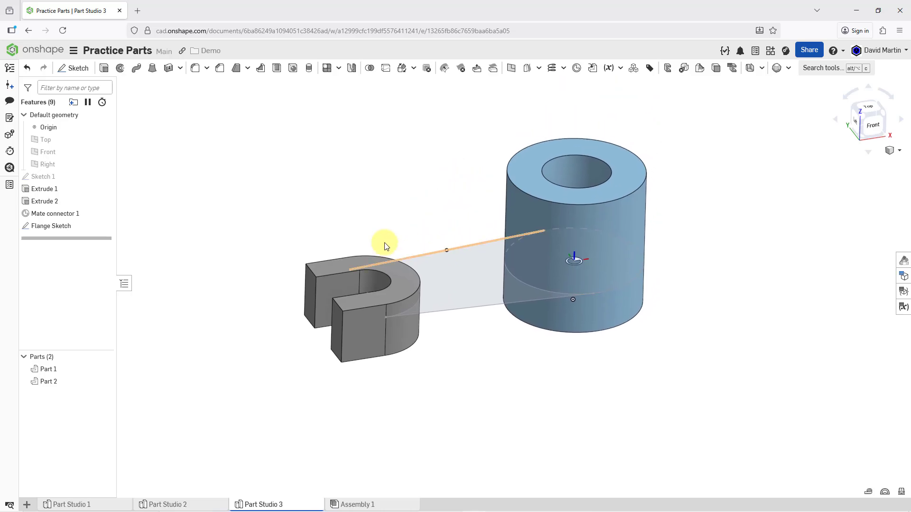
left_click(104, 214)
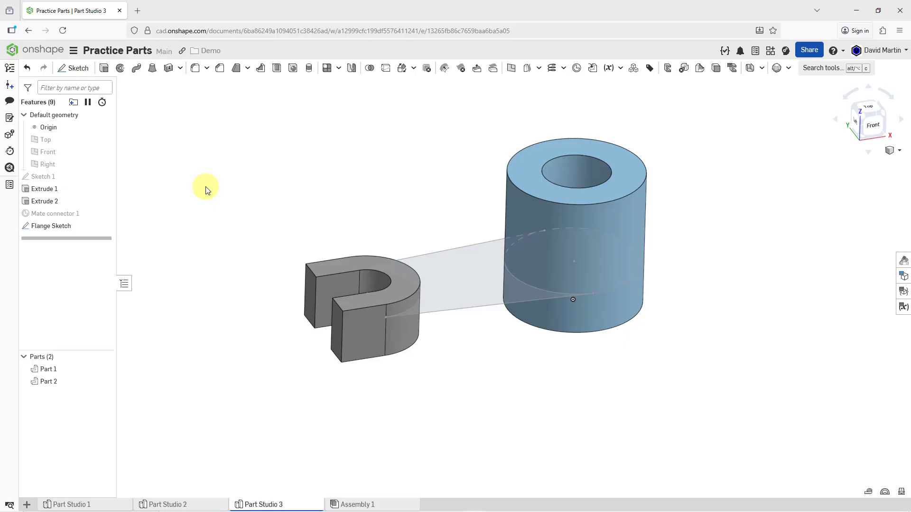
Extrude the Flange Sketch region between the two bodies downward by 10 mm with the Add option, merging with all parts.
left_click(105, 71)
left_click(453, 261)
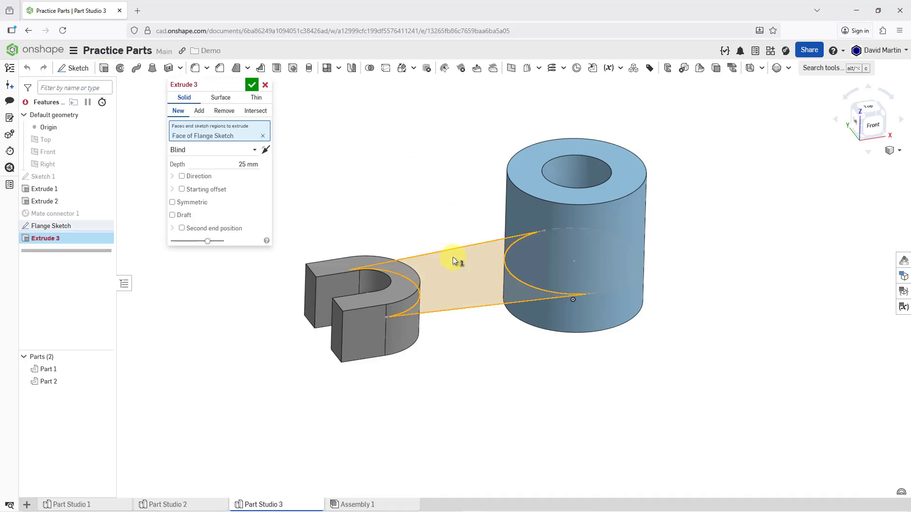
left_click(473, 198)
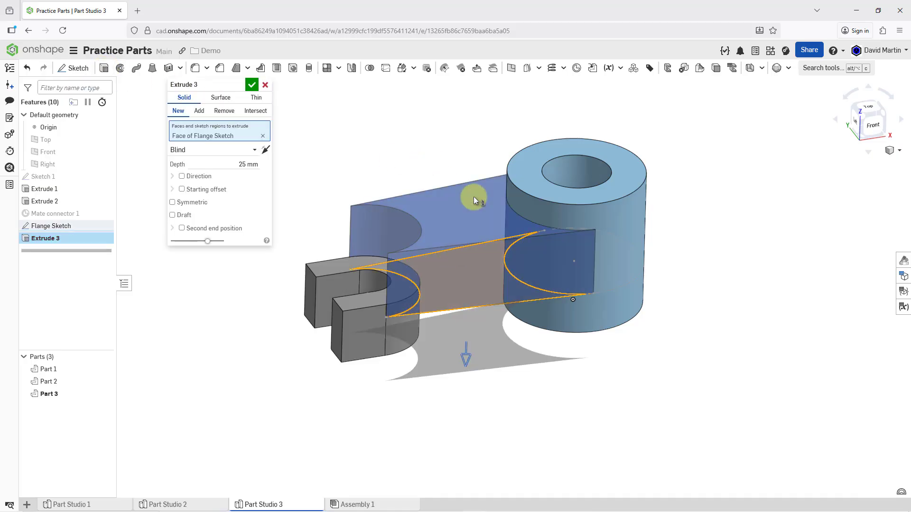
left_click(199, 112)
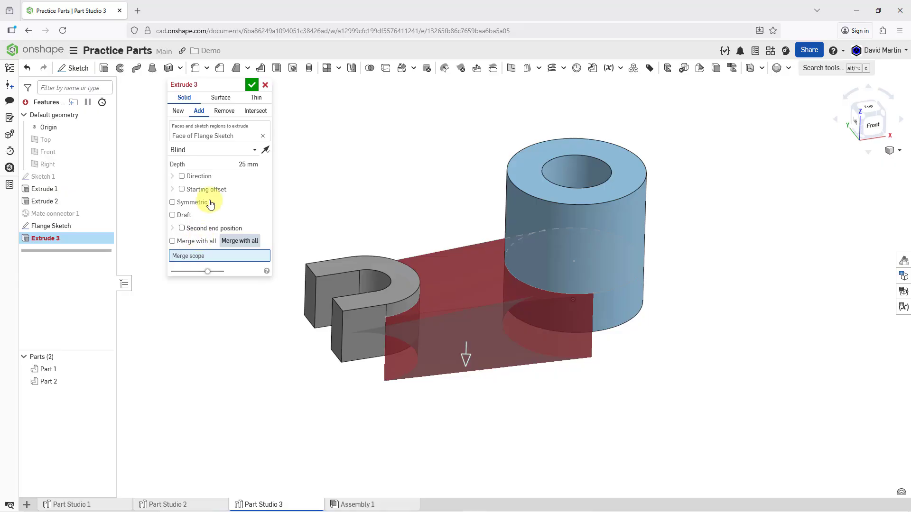
left_click(221, 163)
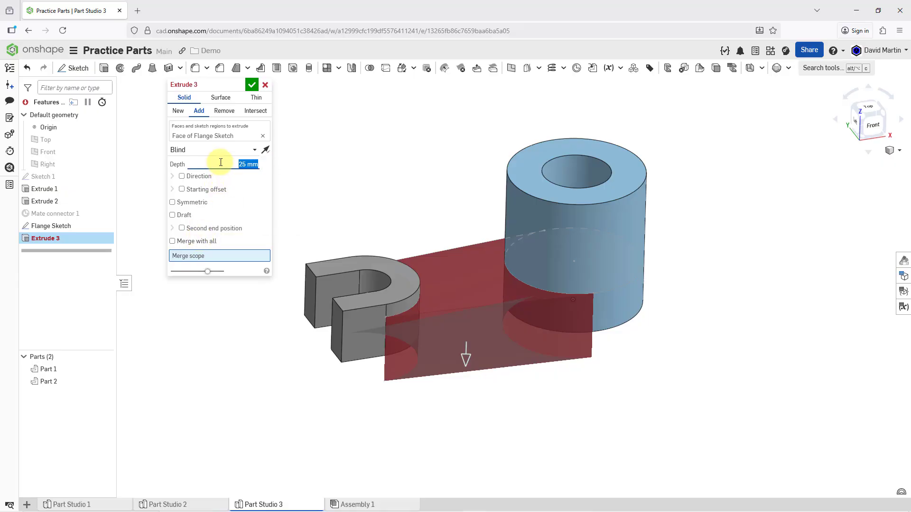
type("10")
key("Return")
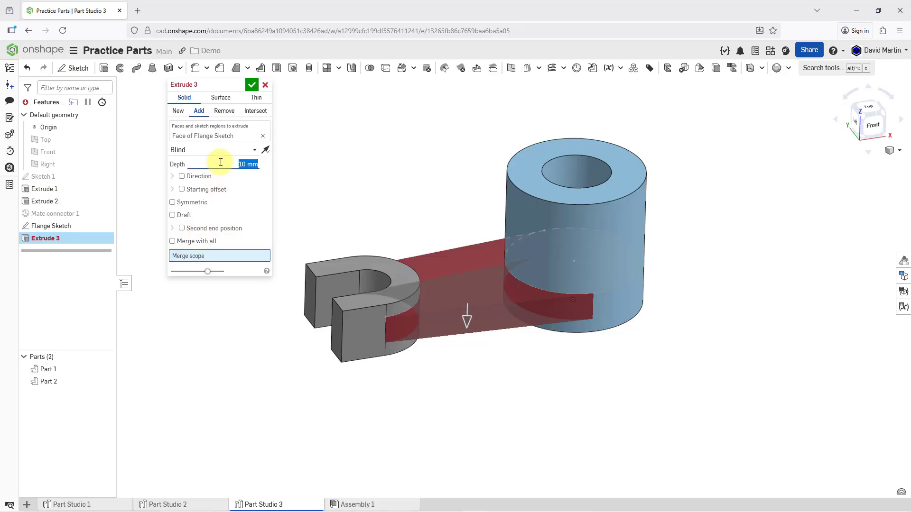
left_click(196, 242)
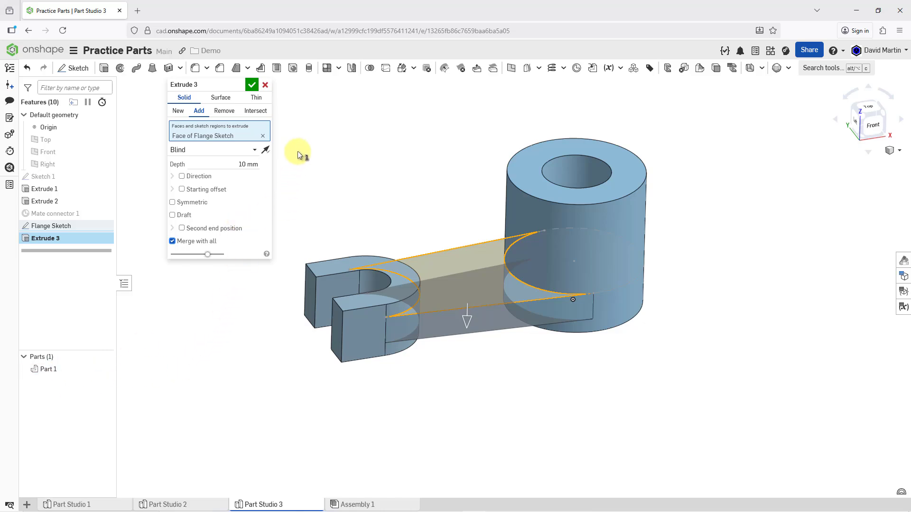
Name the extrude feature Flange and accept it.
left_click(236, 88)
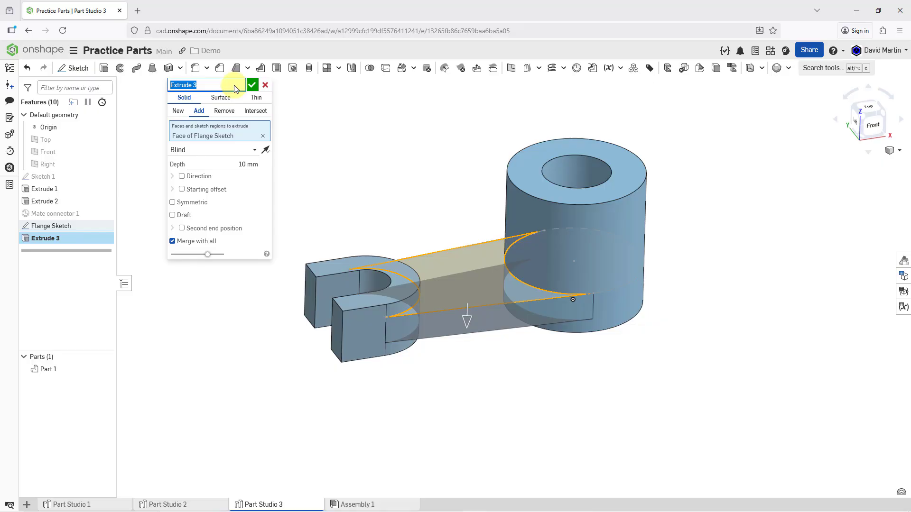
type("Flange")
key("Return")
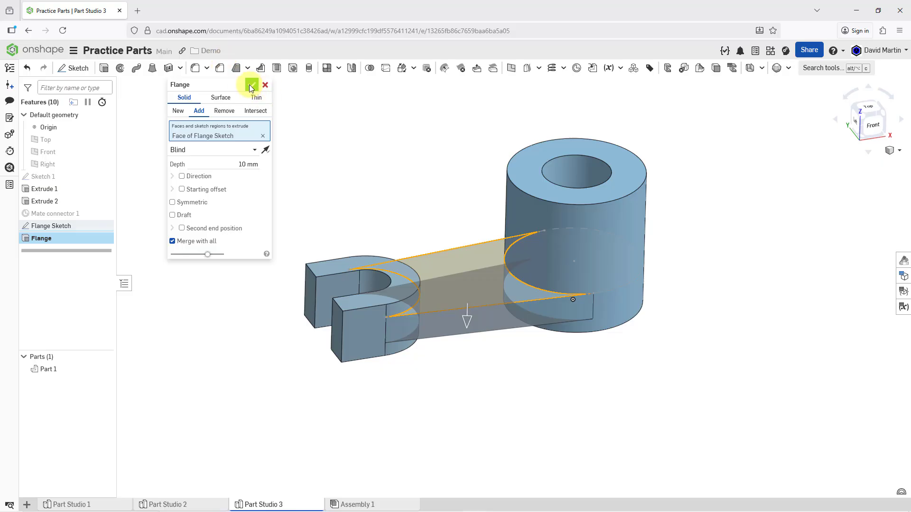
left_click(251, 85)
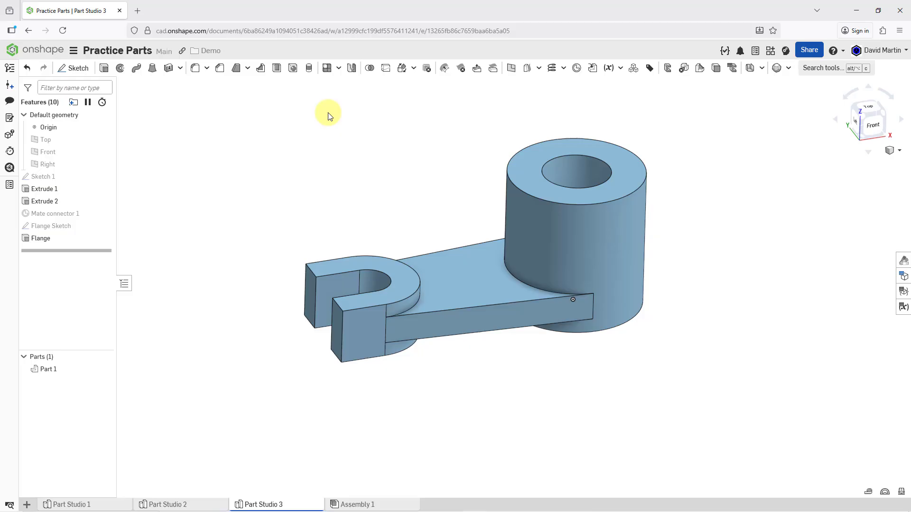
Create a new sketch on the Front plane, view it normal to the sketch plane, and hide the default planes.
key("p")
scroll(390, 200, "up", 2)
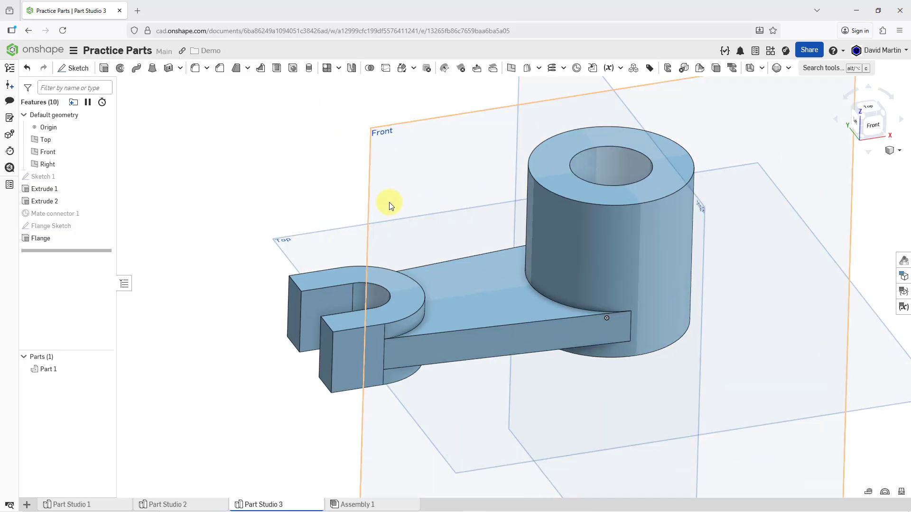
key("shift+1")
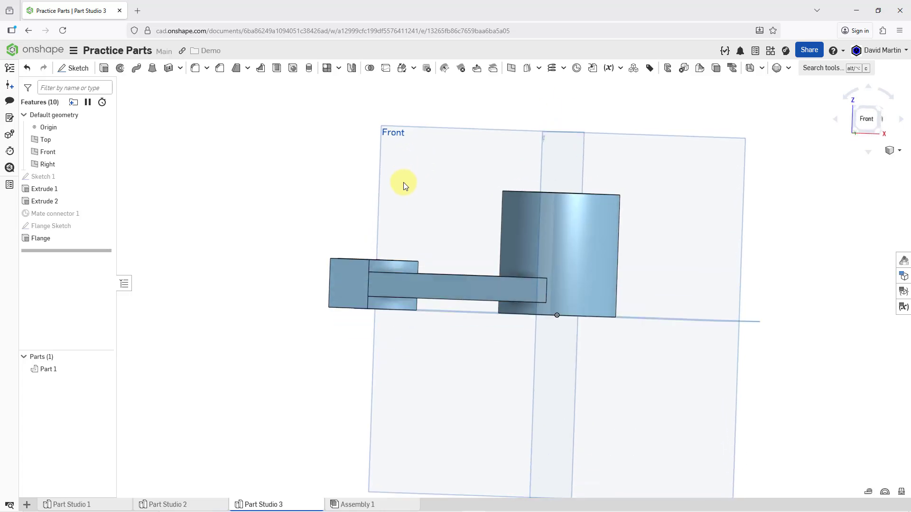
key("shift+7")
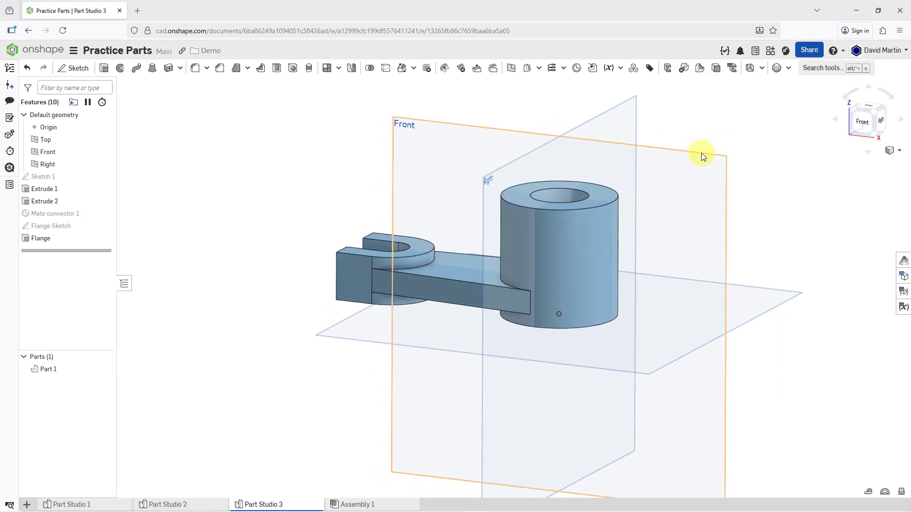
left_click(699, 154)
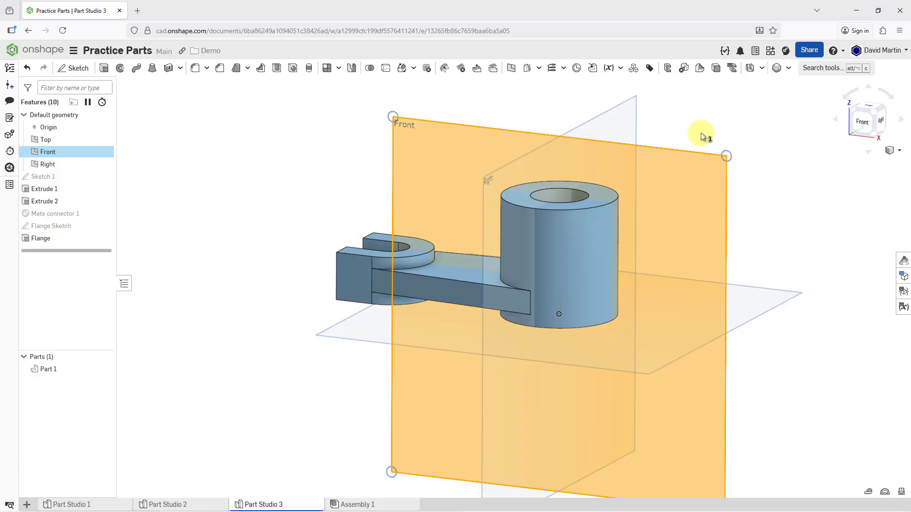
right_click(701, 133)
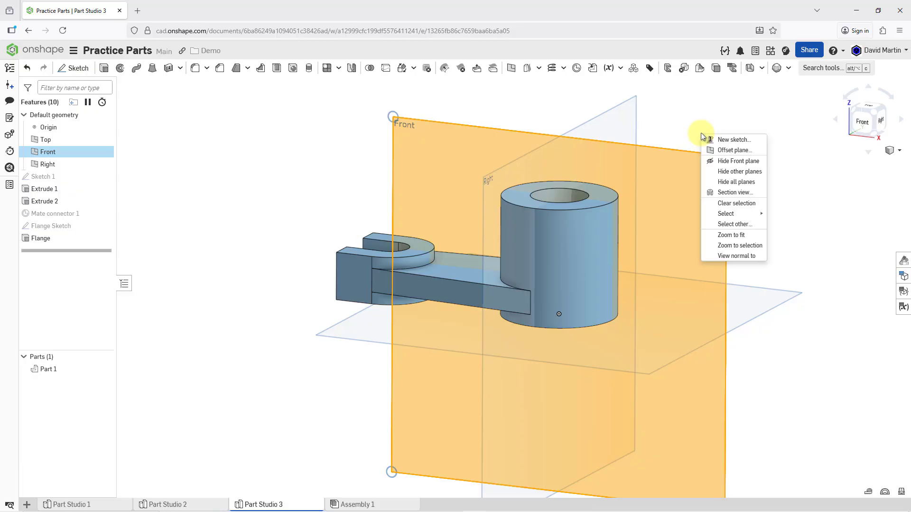
left_click(730, 141)
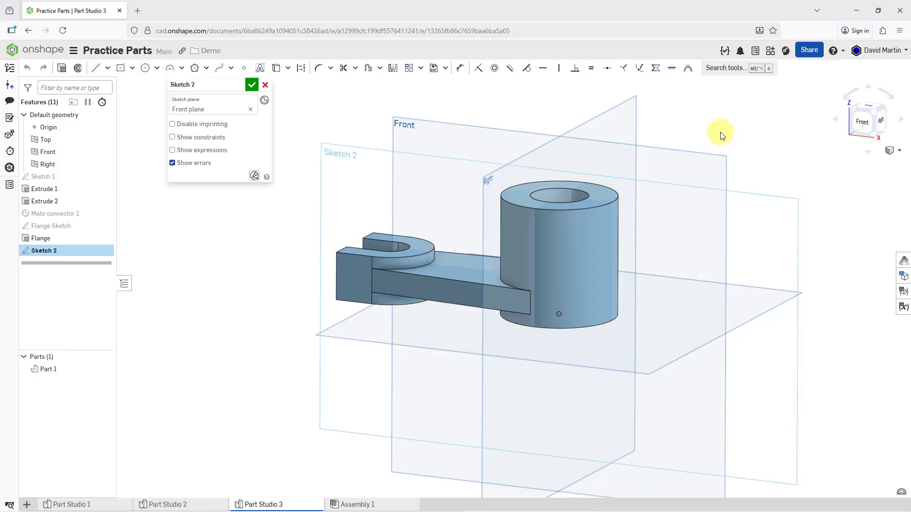
right_click(720, 135)
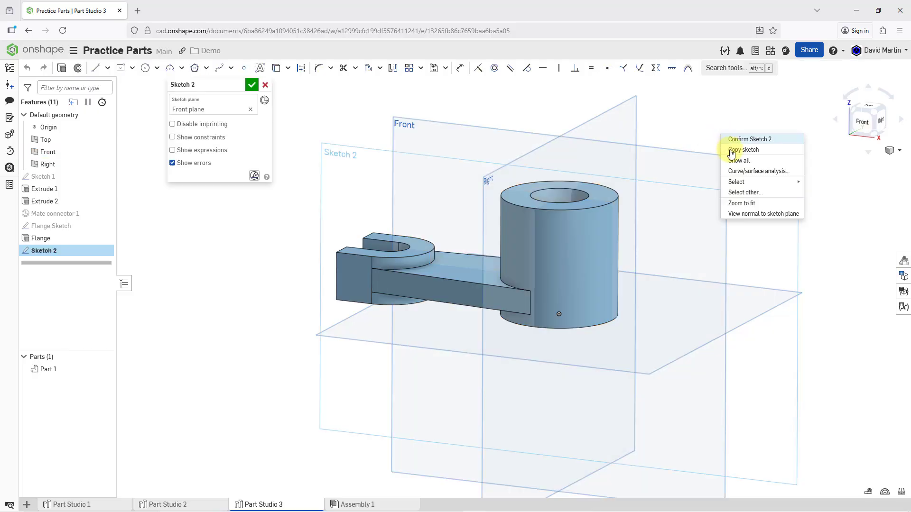
left_click(747, 214)
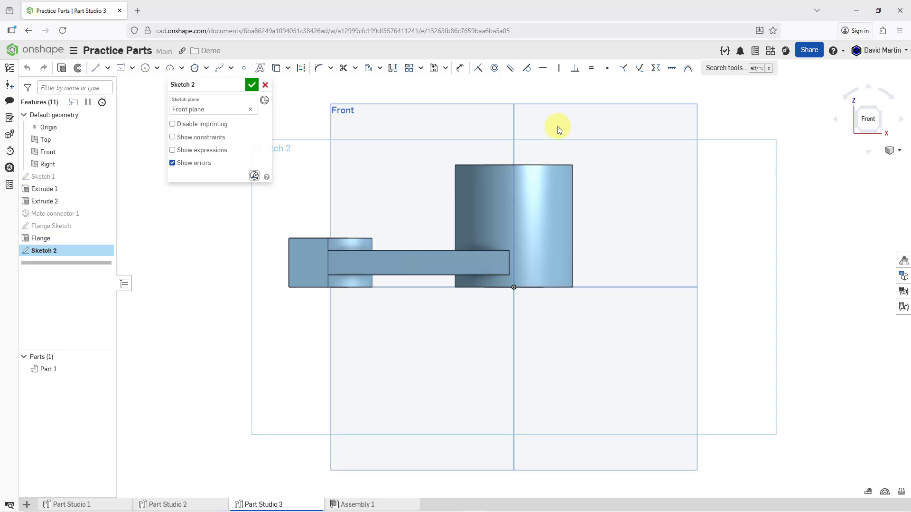
key("p")
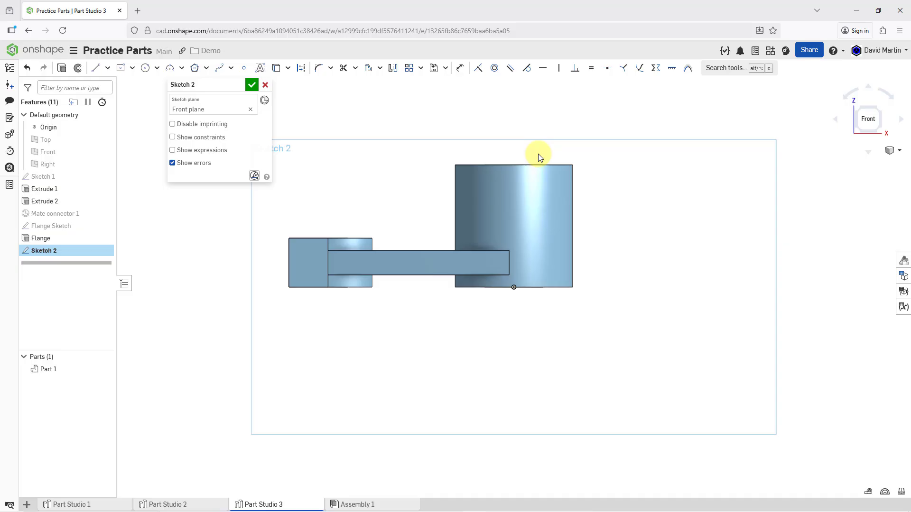
Set the model's display style to Translucent so the cylinder's bore can be used as a sketch reference.
scroll(539, 157, "up", 2)
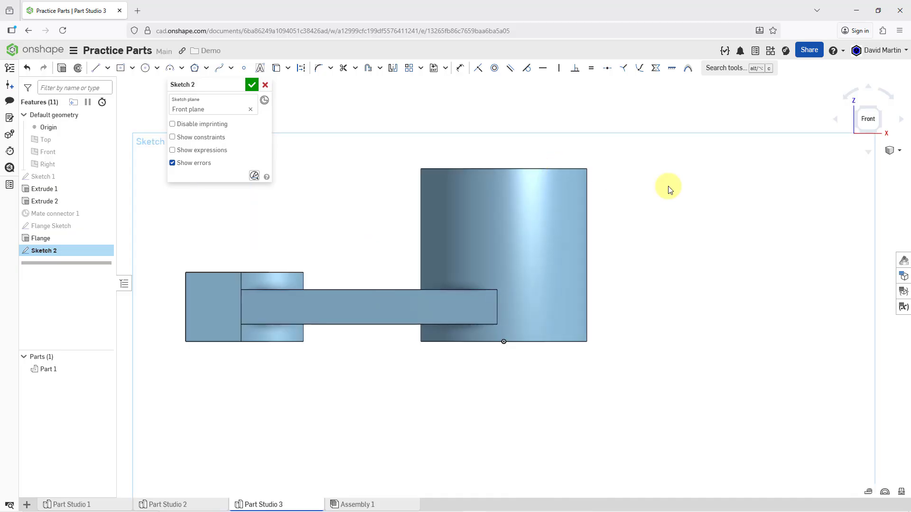
left_click(899, 151)
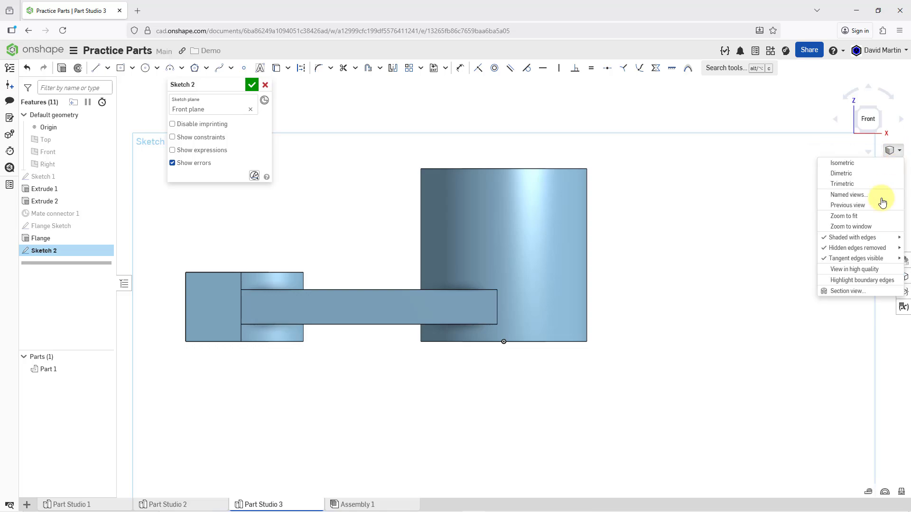
mouse_move(868, 238)
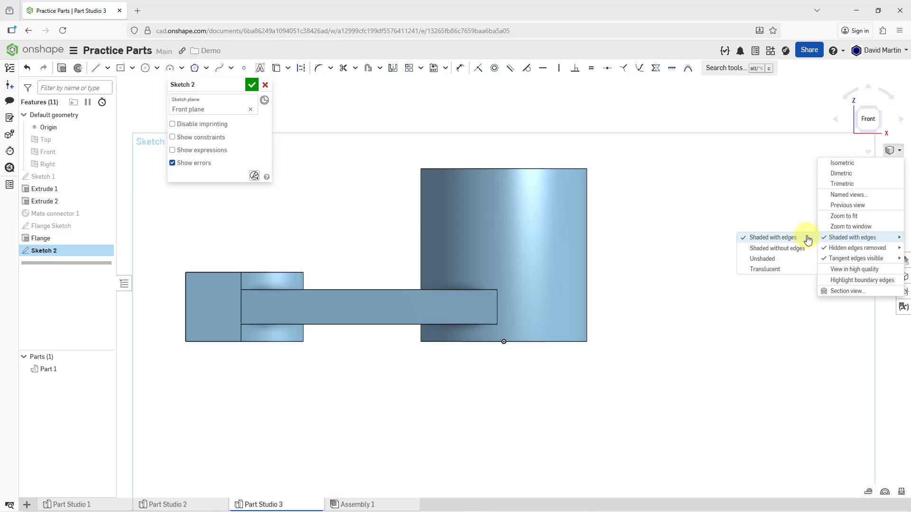
left_click(777, 274)
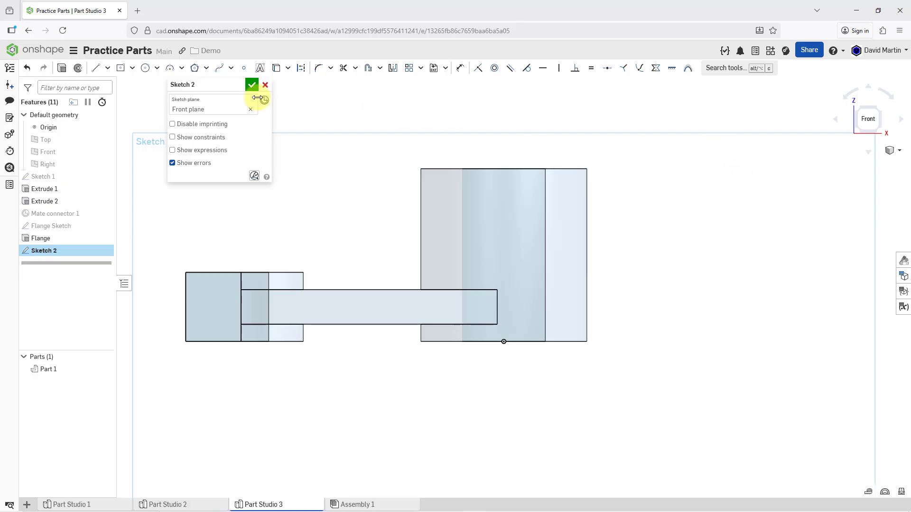
Sketch a corner rectangle about 29 by 21 mm, from near the bore wall outward past the cylinder side opposite the U-shaped body.
left_click(130, 71)
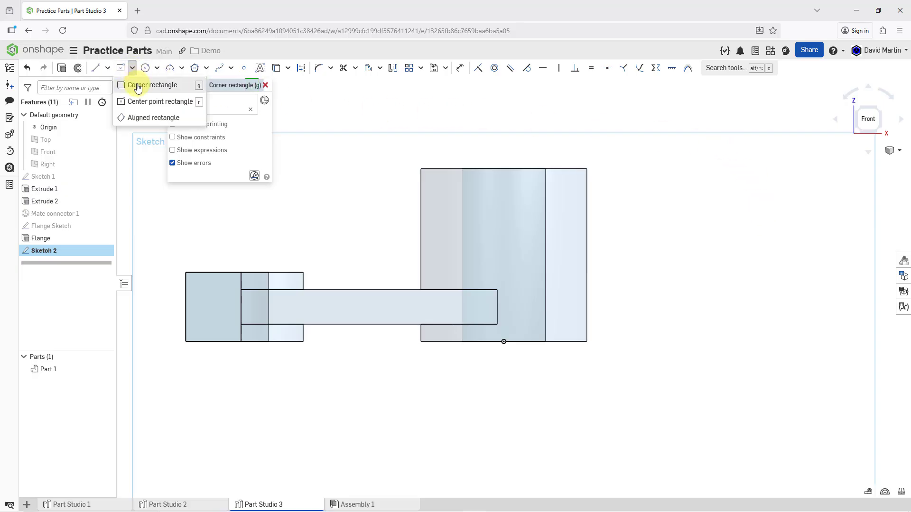
left_click(138, 86)
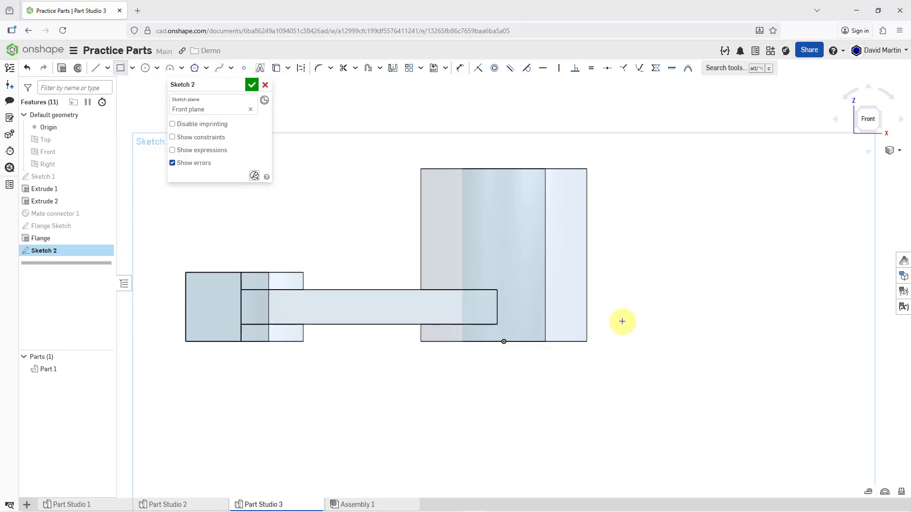
left_click(549, 232)
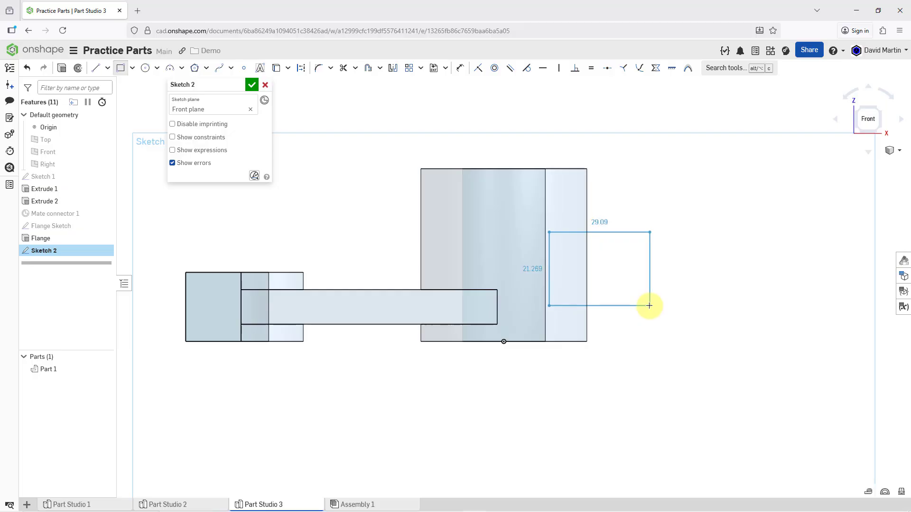
left_click(649, 306)
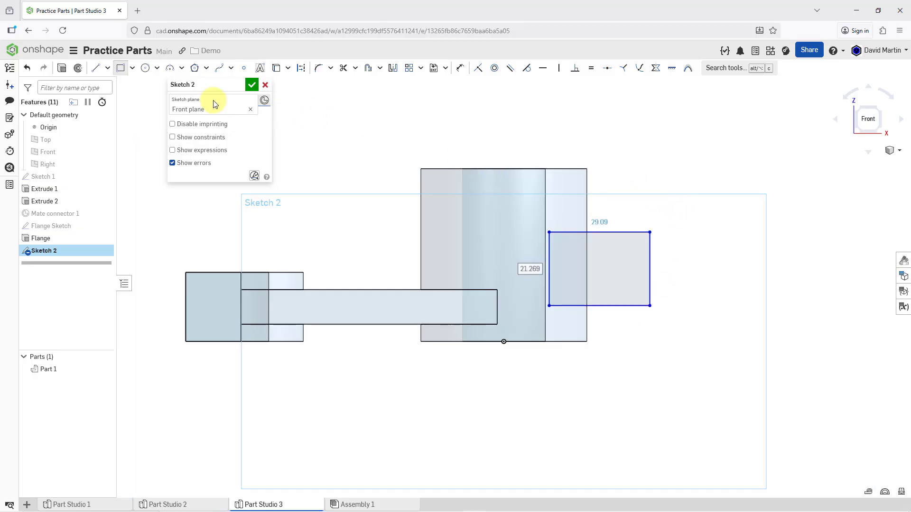
Draw two concentric circles at the midpoint of the rectangle's outer vertical edge, one through its corners and one about 10 mm in diameter.
left_click(144, 71)
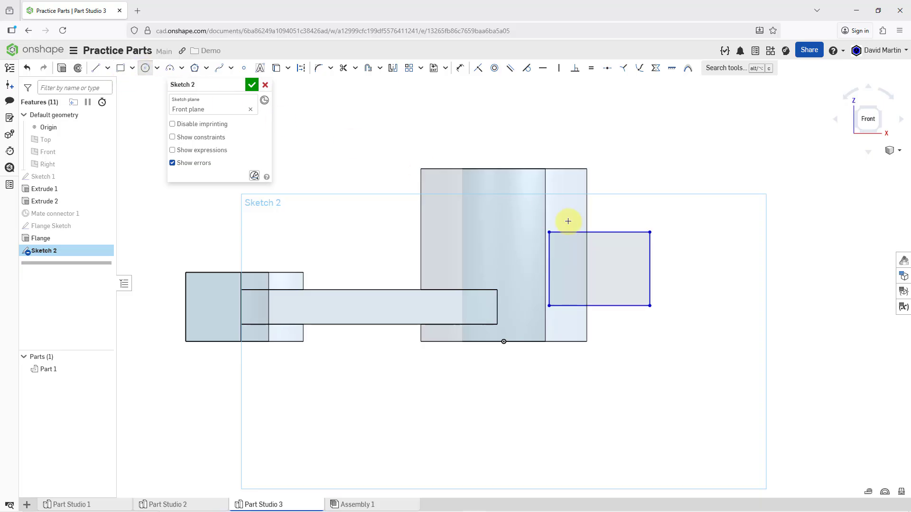
left_click(648, 269)
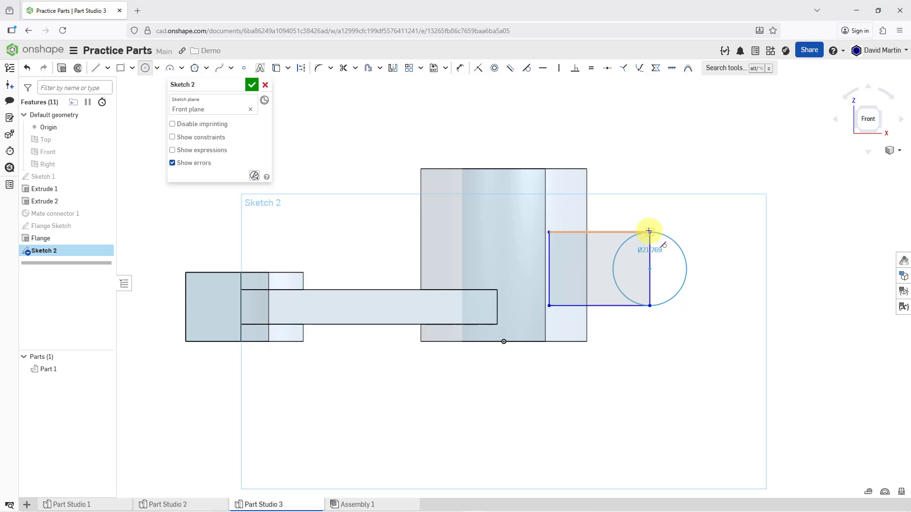
left_click(649, 232)
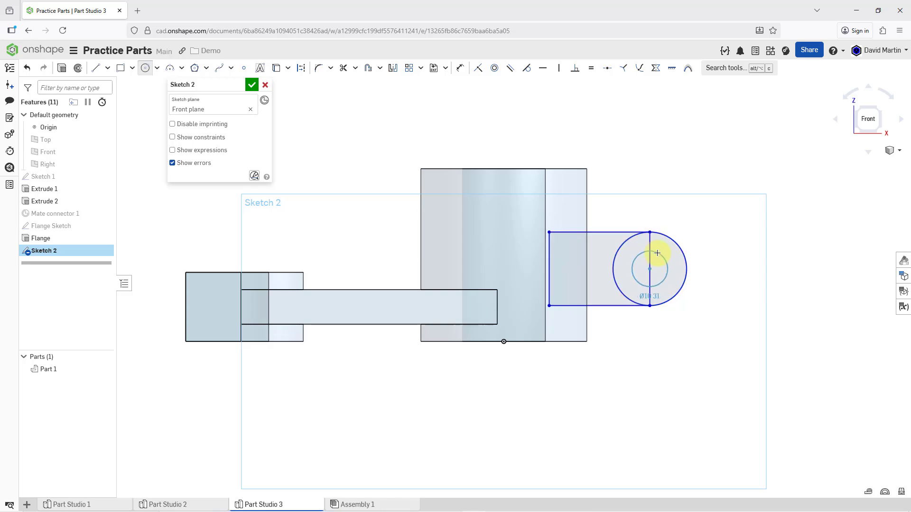
left_click(658, 253)
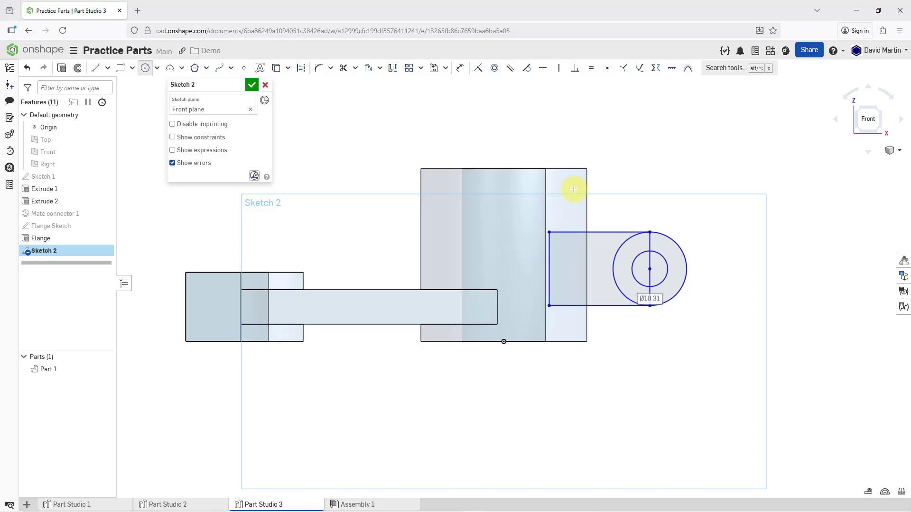
Apply a Pierce constraint between the rectangle's inner vertical edge and the circular top edge of the cylinder's bore.
left_click(644, 75)
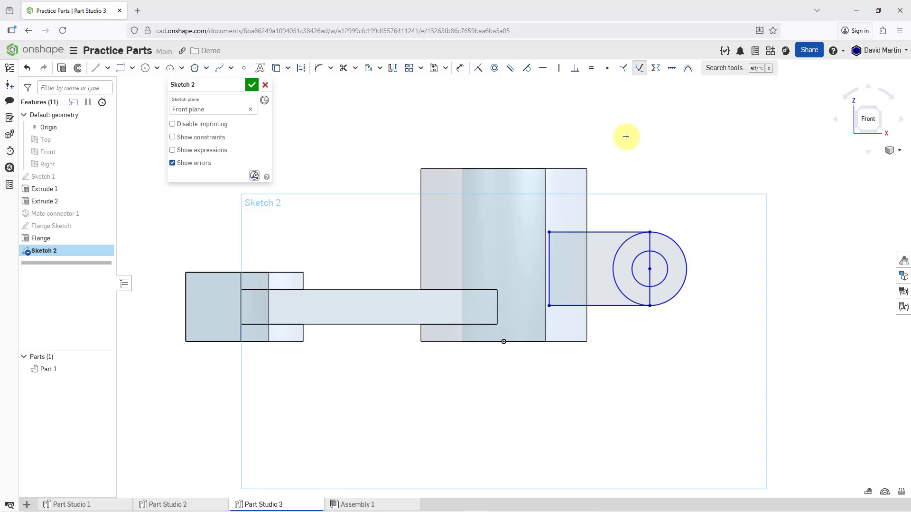
right_click_drag(625, 136, 613, 152)
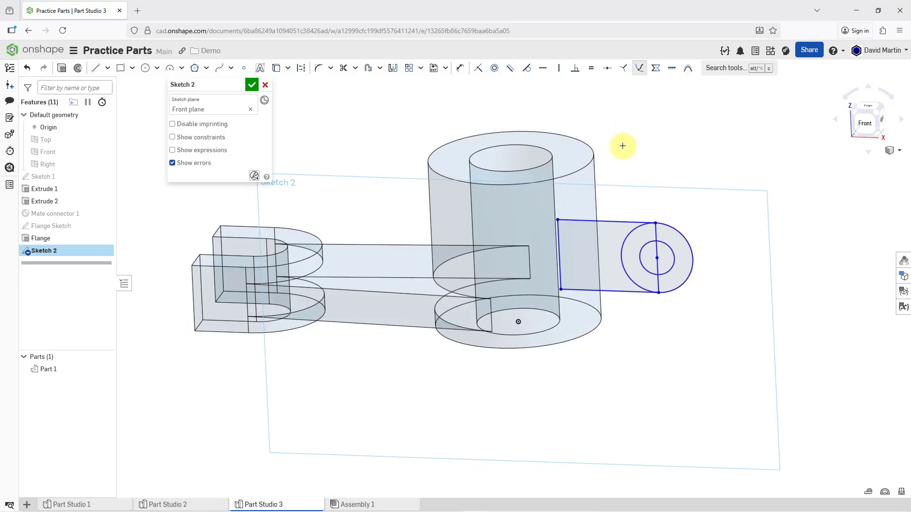
left_click(559, 240)
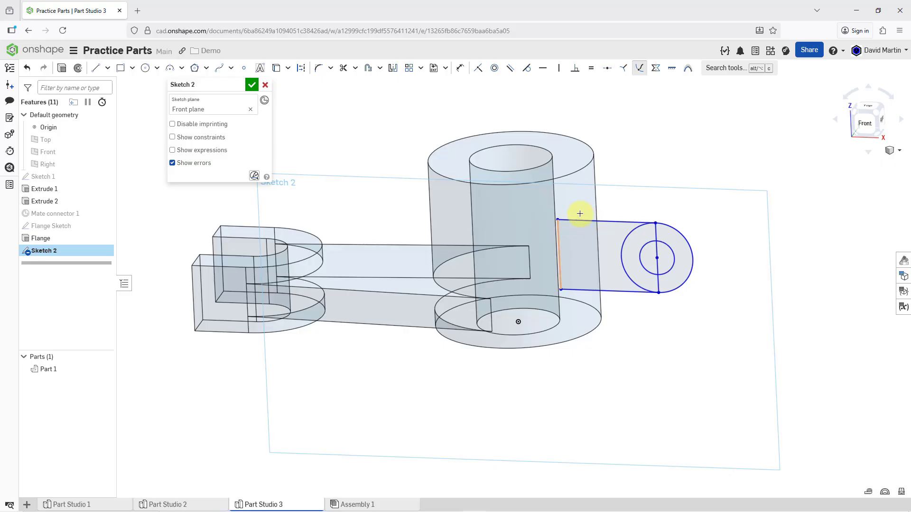
left_click(552, 148)
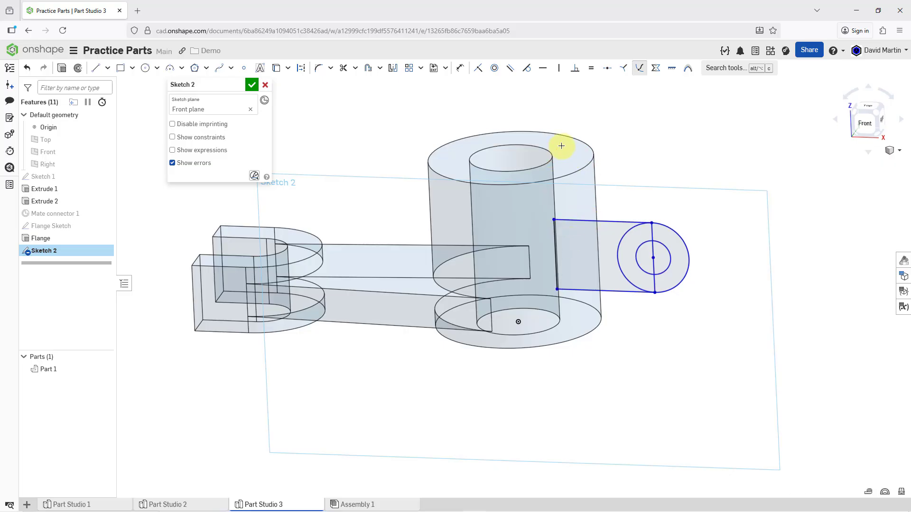
Dimension the rectangle's upper edge 15 mm below the cylinder's top edge.
right_click(627, 148)
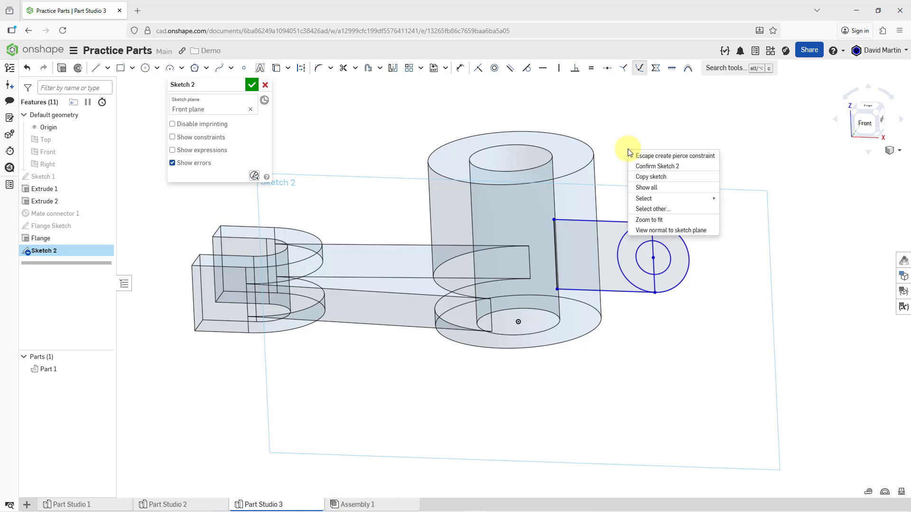
left_click(652, 228)
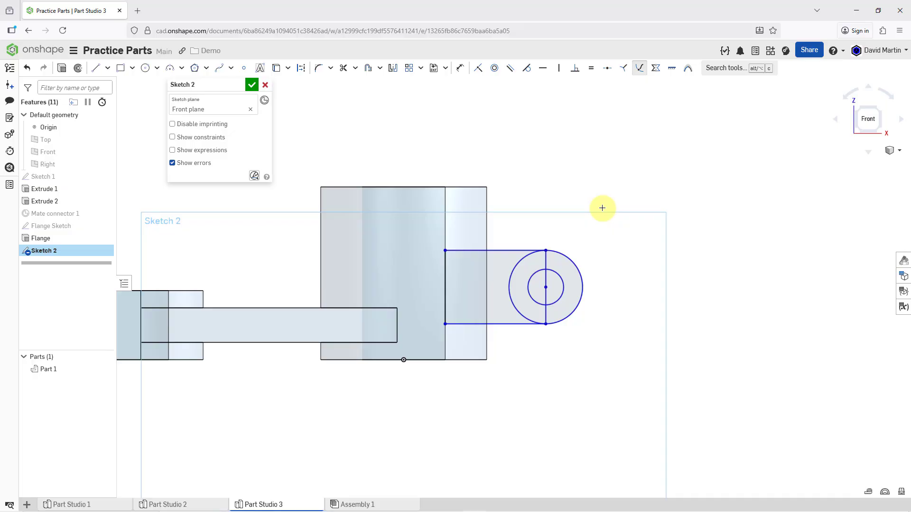
left_click(460, 68)
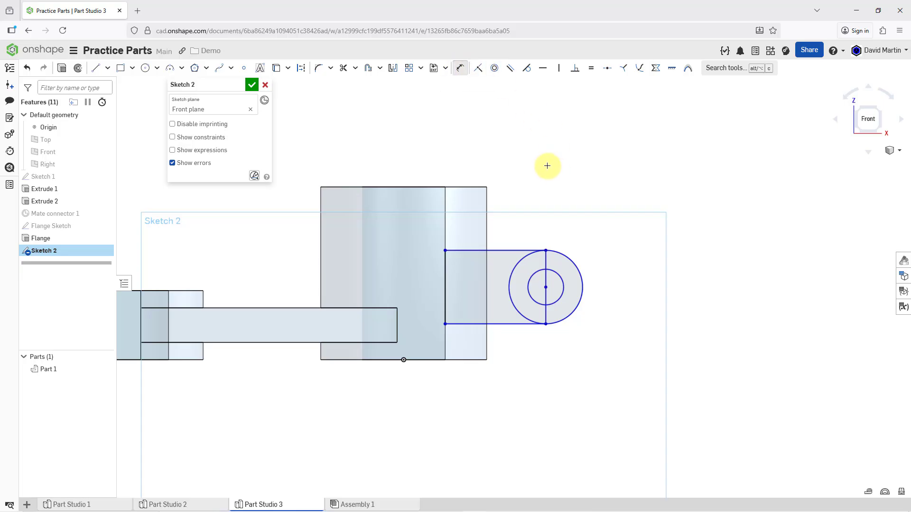
left_click(503, 250)
left_click(476, 188)
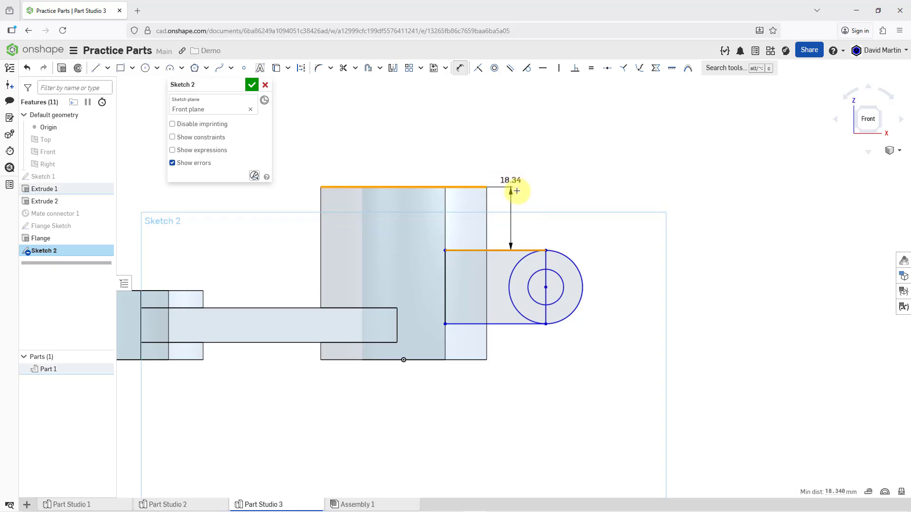
left_click(509, 158)
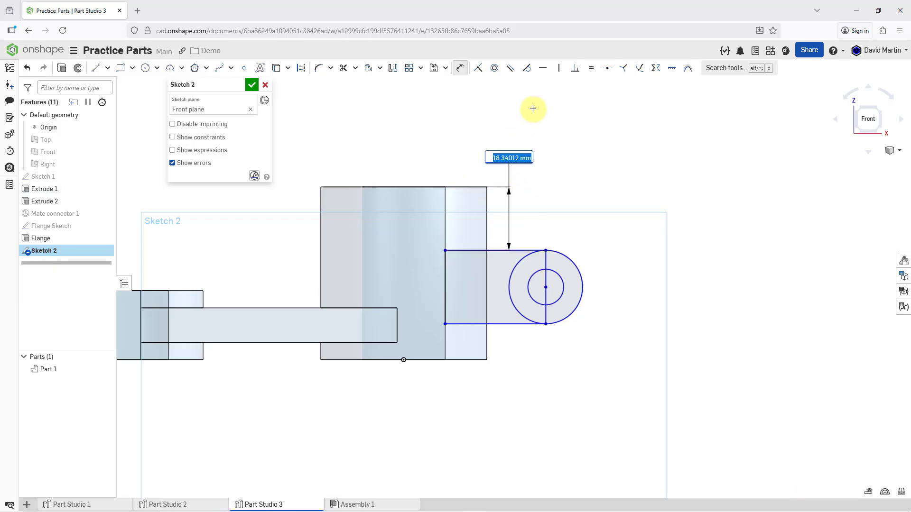
type("15")
key("Return")
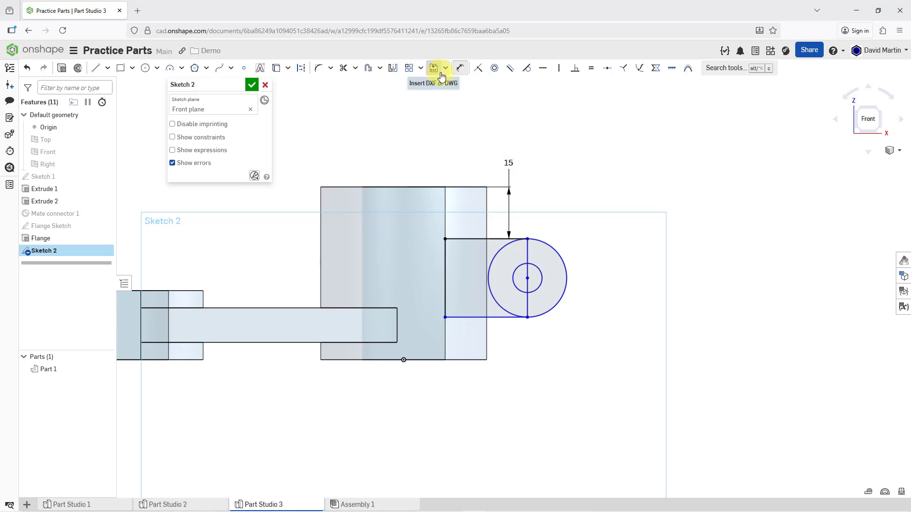
Trim the outer circle's inner half and the vertical line through both circles, leaving a round-ended profile with a hole.
left_click(344, 72)
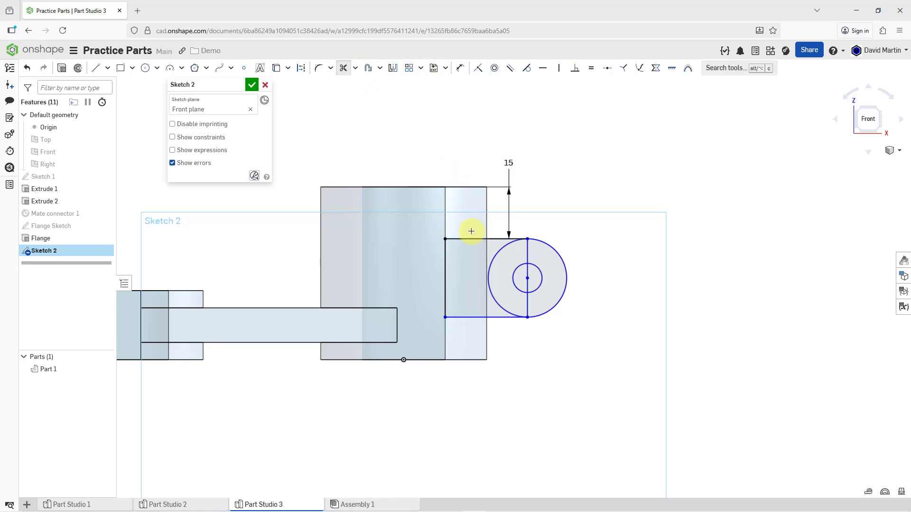
left_click(503, 259)
left_click(528, 255)
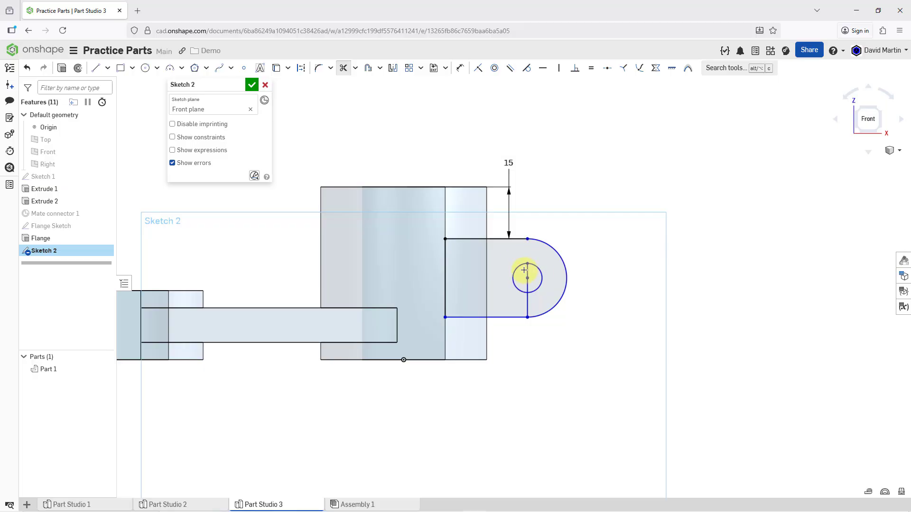
left_click(527, 304)
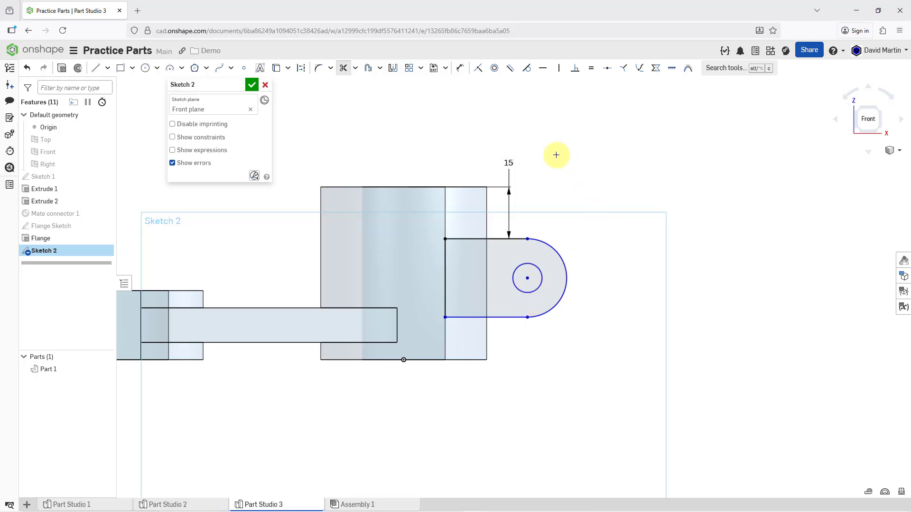
Dimension the lug profile's outer arc to a 15 mm radius and its hole to a 14 mm diameter.
left_click(460, 68)
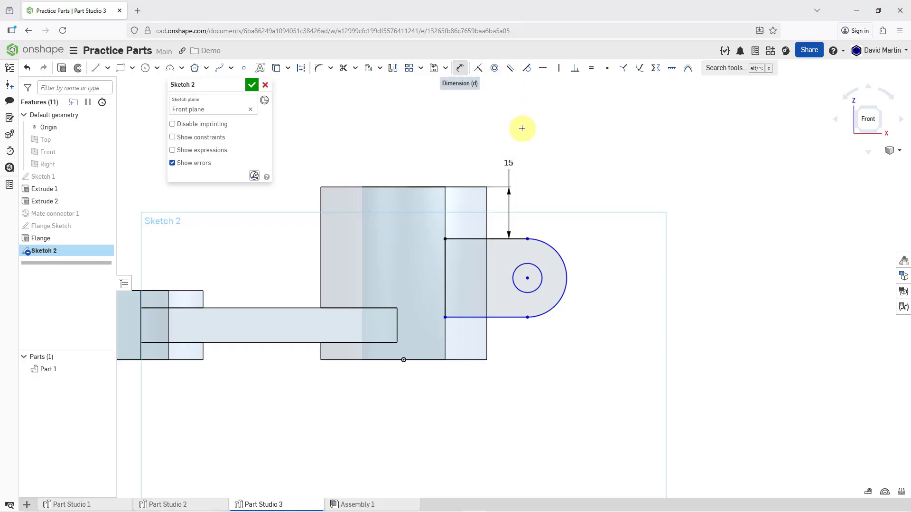
left_click(557, 251)
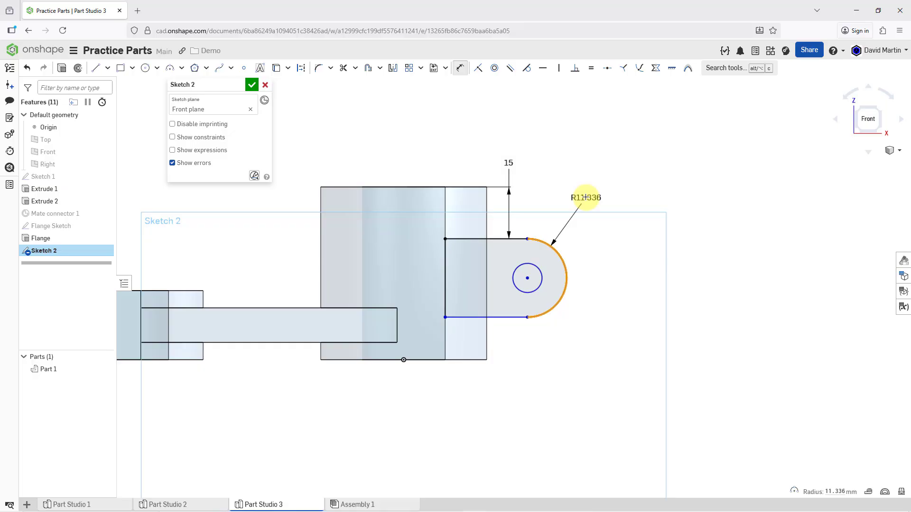
left_click(585, 197)
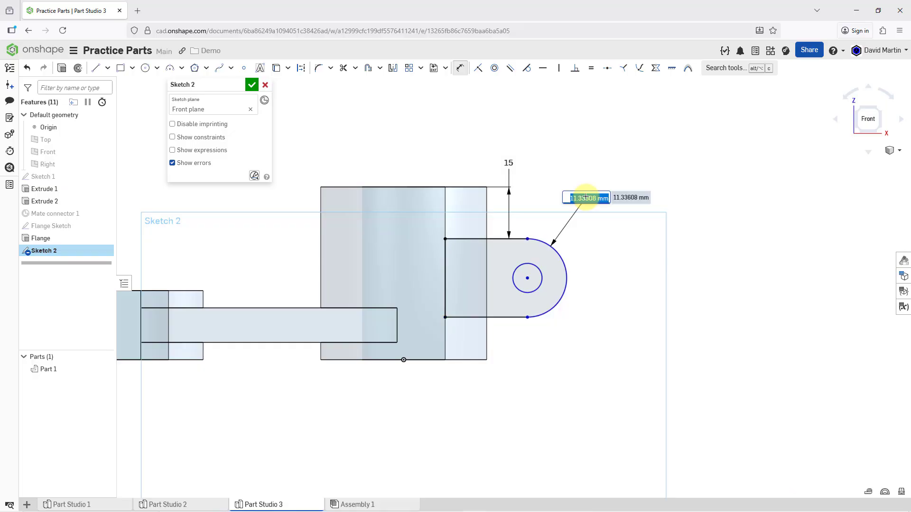
type("15")
key("Return")
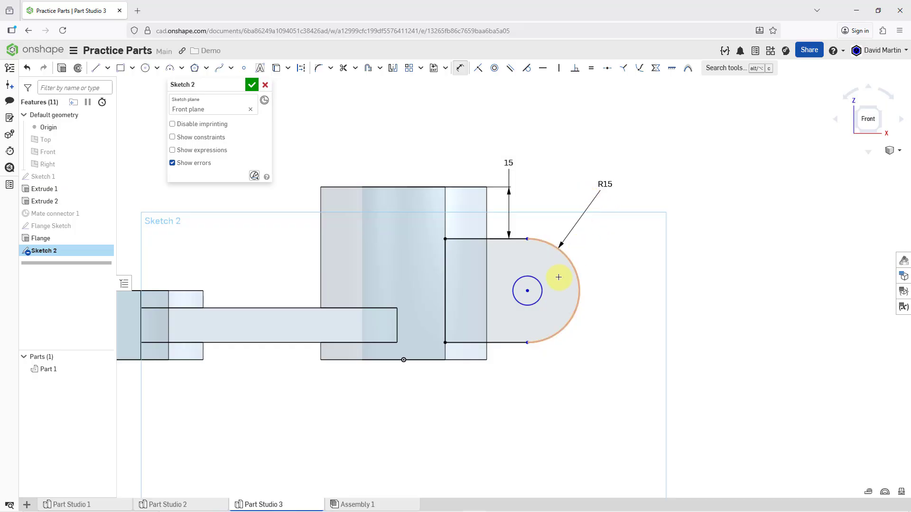
left_click(541, 288)
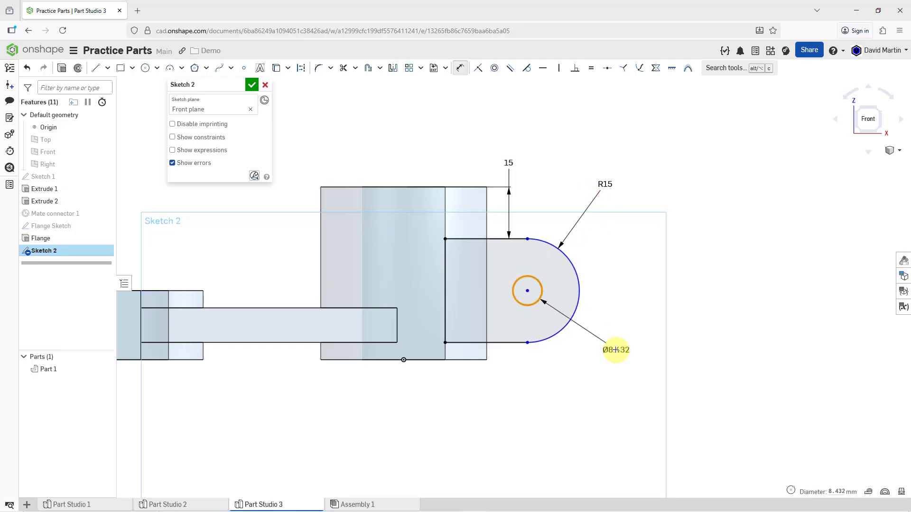
left_click(616, 350)
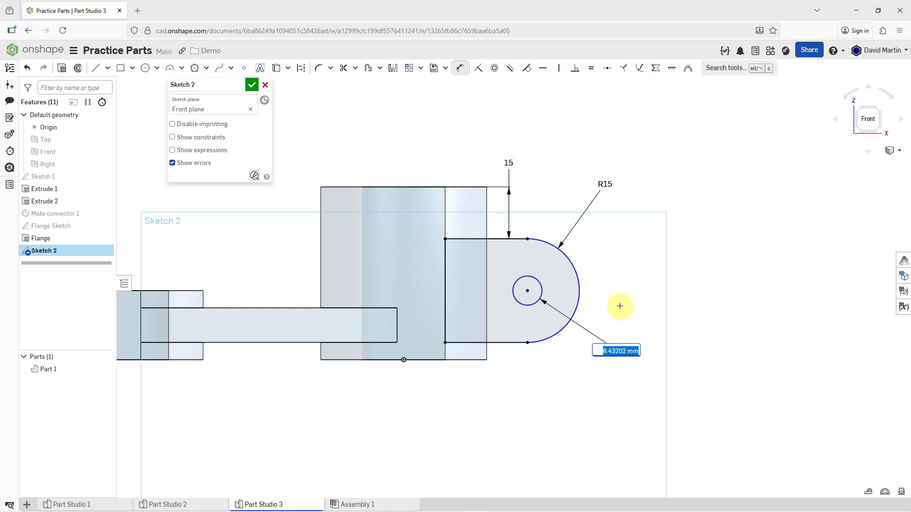
type("14")
key("Return")
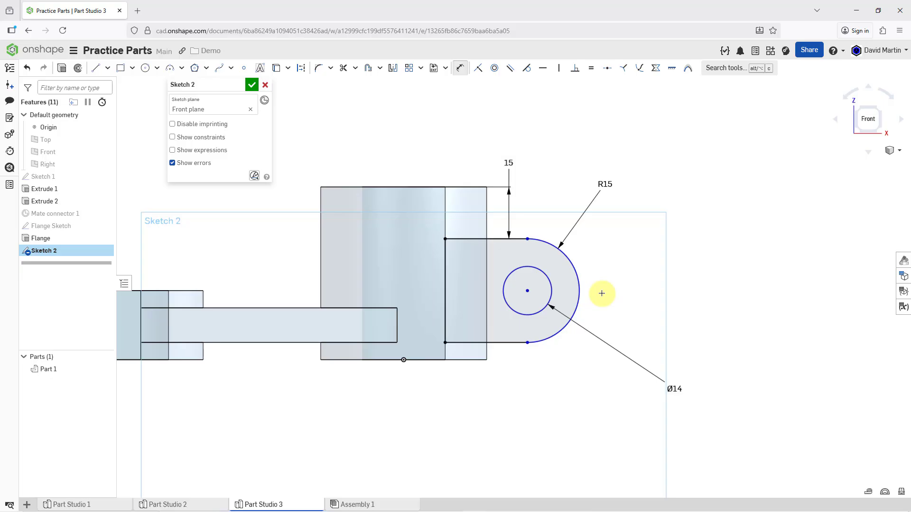
Dimension the hole's centre 36 mm horizontally from the Right plane, hide the planes and finish the sketch.
left_click(527, 292)
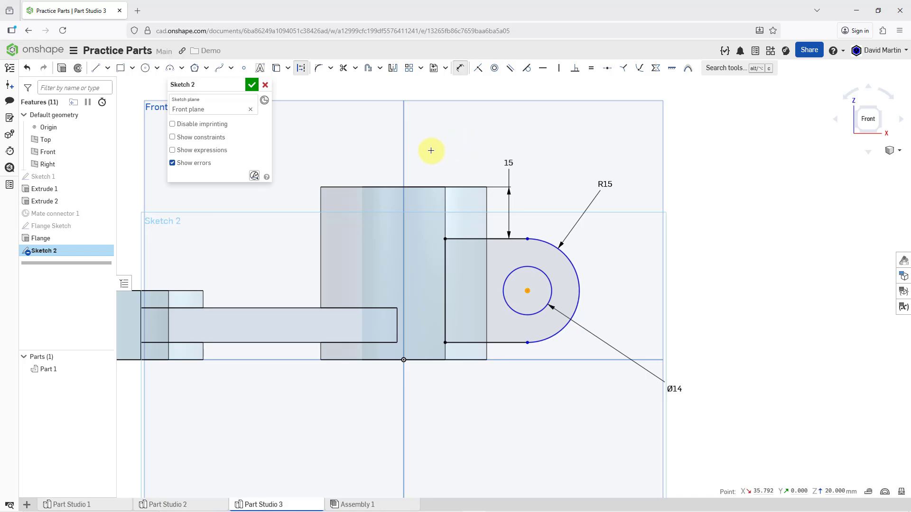
left_click(404, 156)
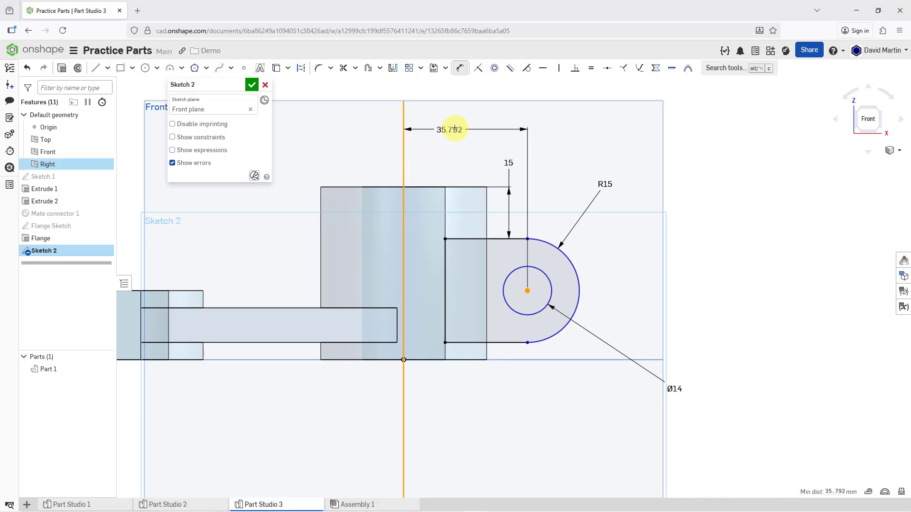
left_click(468, 125)
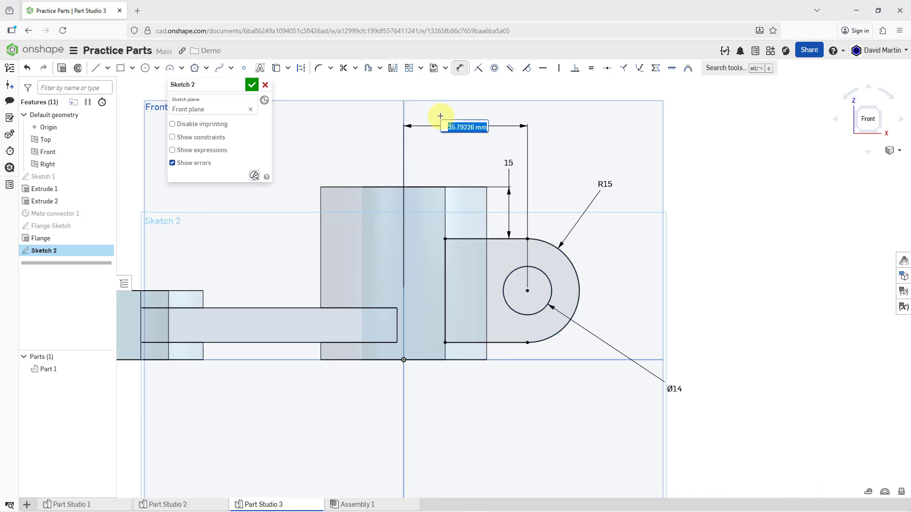
type("36")
key("Return")
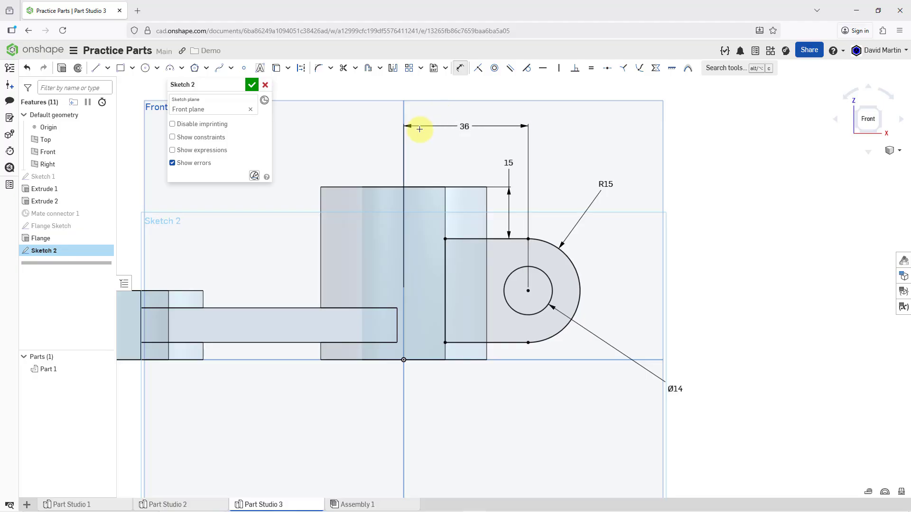
key("p")
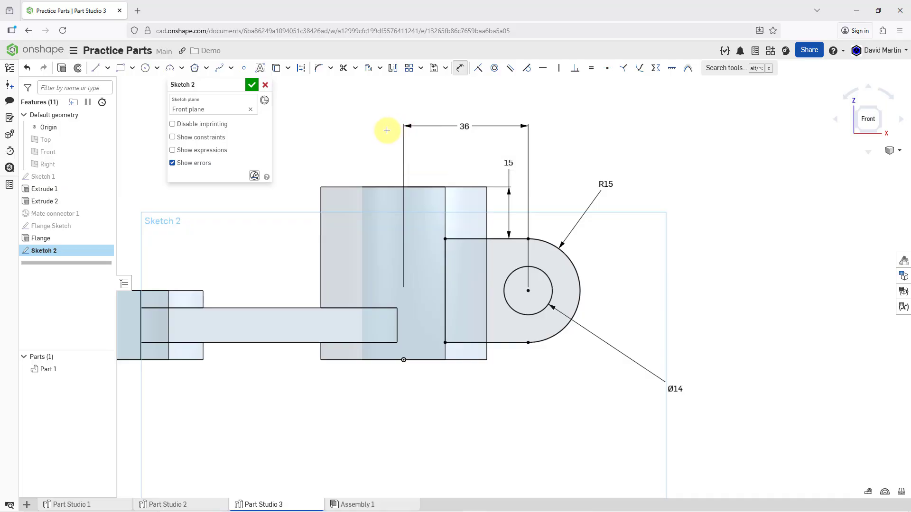
left_click(252, 85)
Extrude the round-ended lug profile, excluding its hole, symmetrically to a 26 mm depth, adding it to Part 1.
mouse_move(525, 177)
right_mouse_down()
mouse_move(545, 177)
mouse_move(547, 200)
right_mouse_up()
scroll(628, 229, "up", 5)
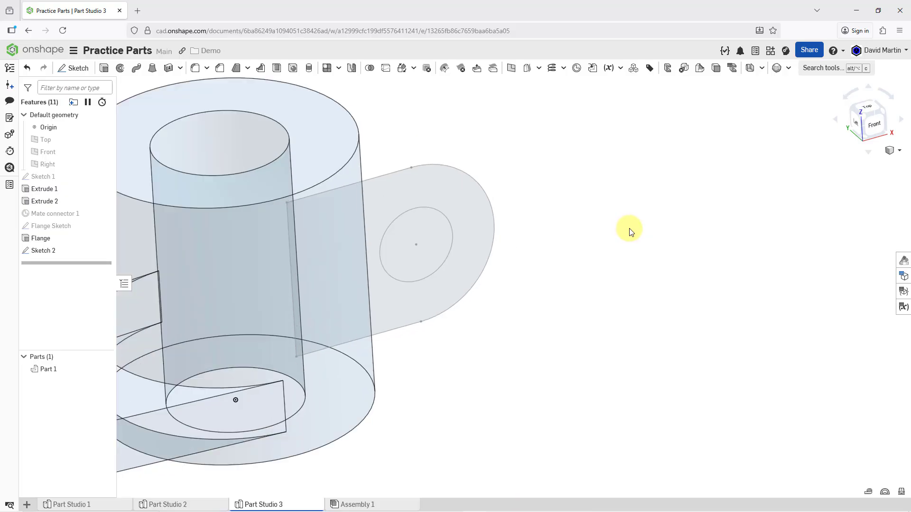
scroll(629, 230, "down", 5)
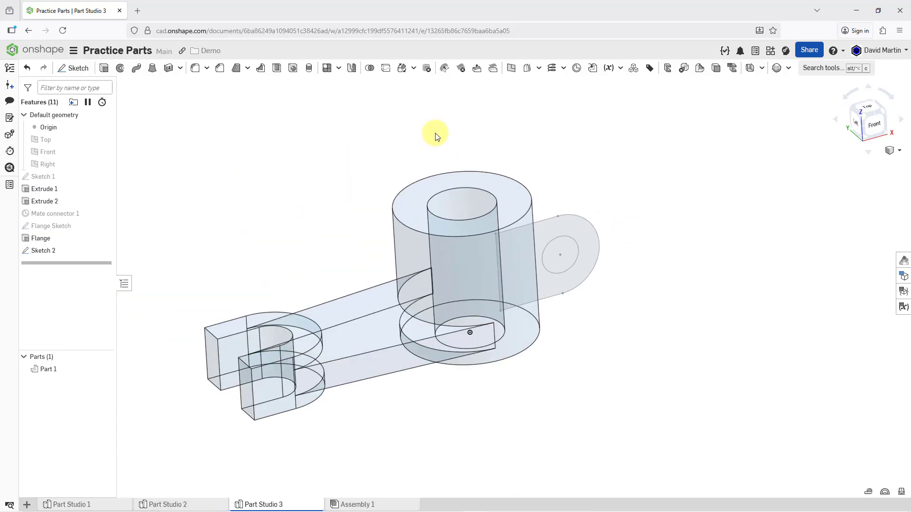
left_click(105, 69)
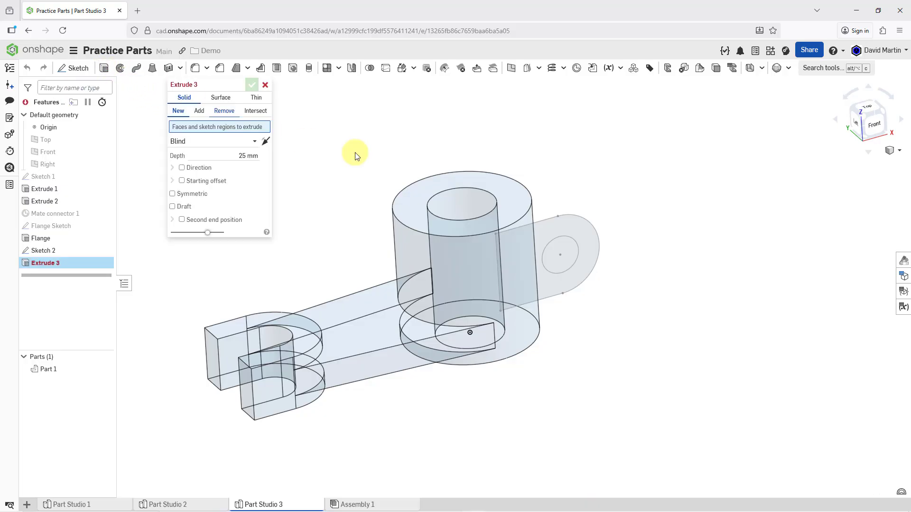
left_click(583, 229)
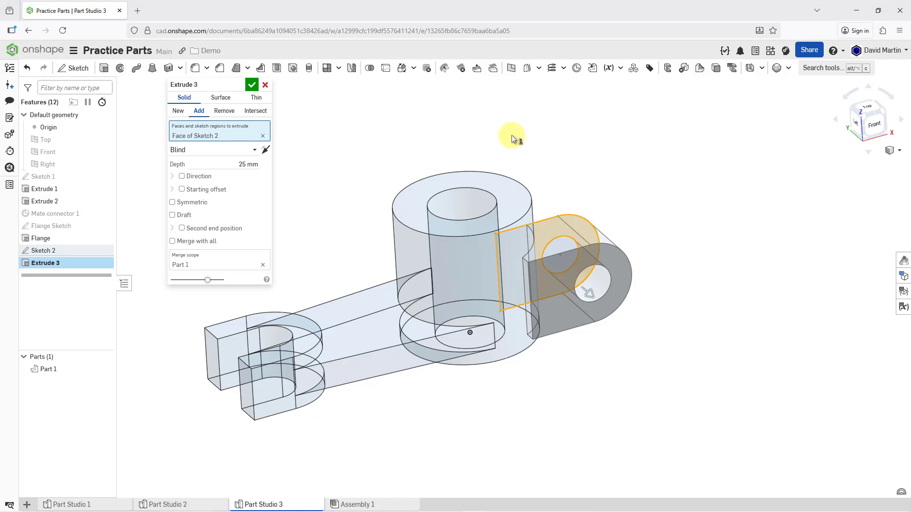
left_click(198, 204)
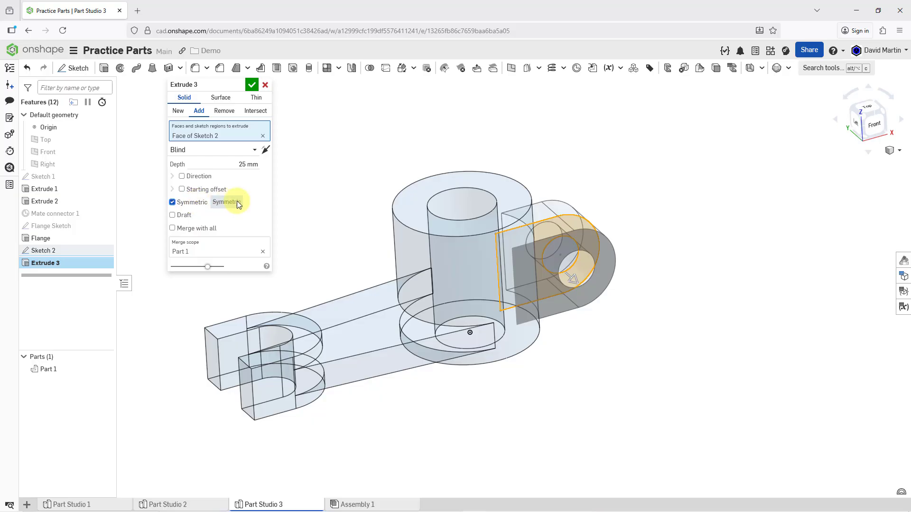
left_click(238, 164)
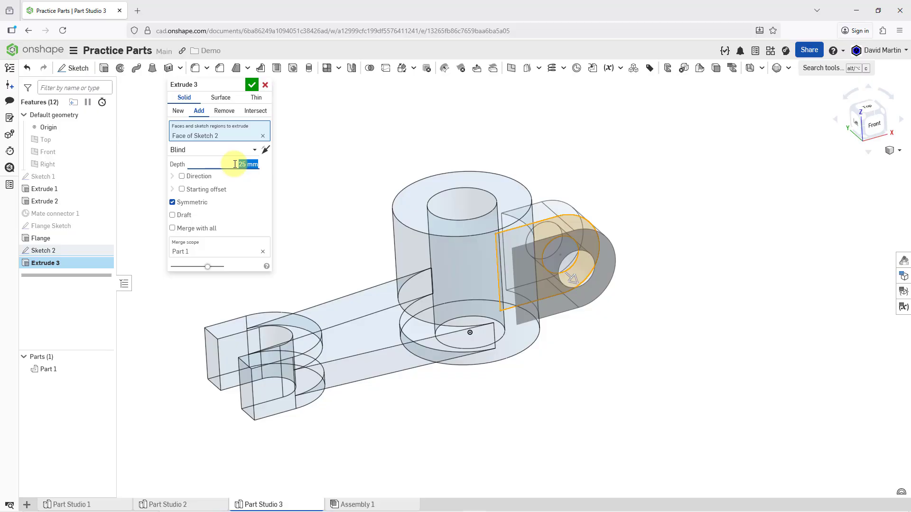
type("26")
key("Return")
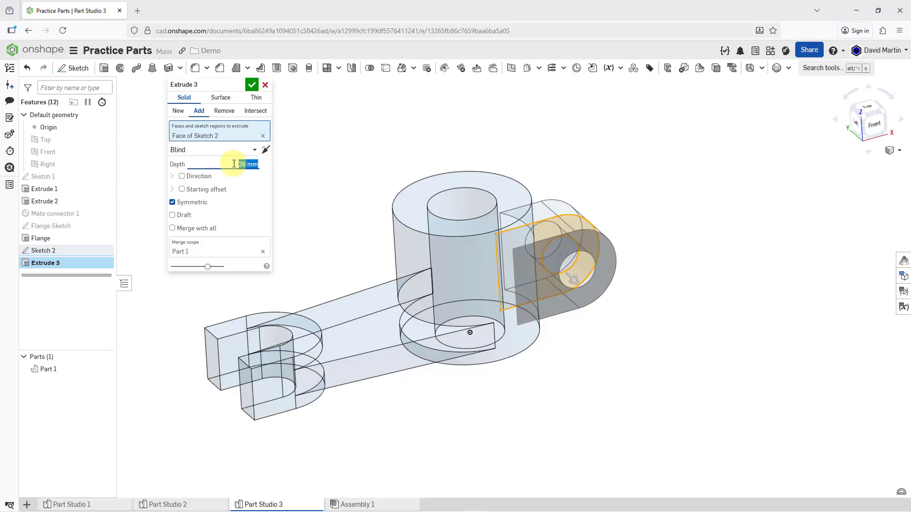
left_click(250, 85)
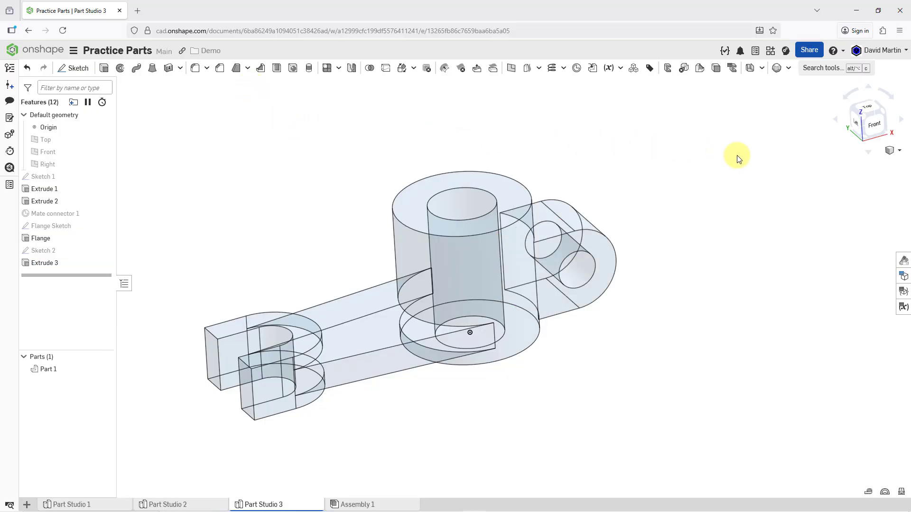
Display the part as Shaded with edges and examine how the lug meets the cylinder.
left_click(899, 153)
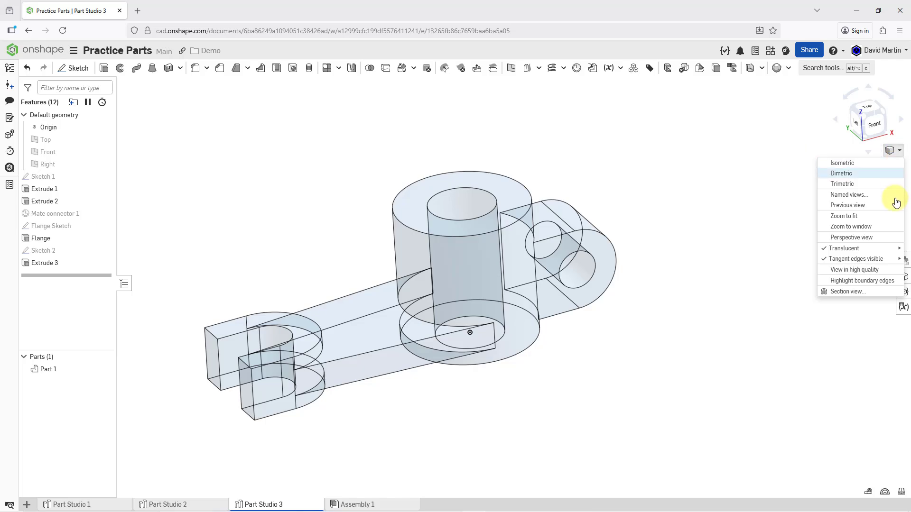
mouse_move(883, 249)
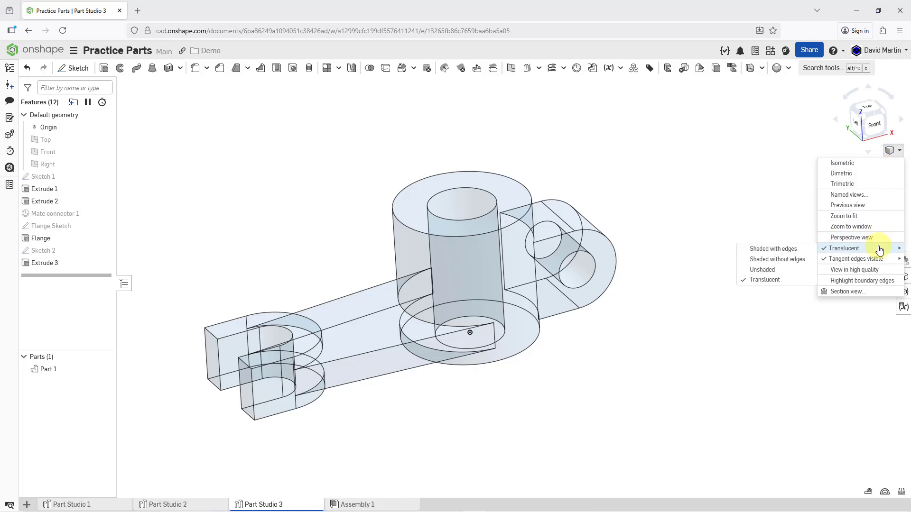
left_click(805, 249)
right_click_drag(641, 182, 620, 189)
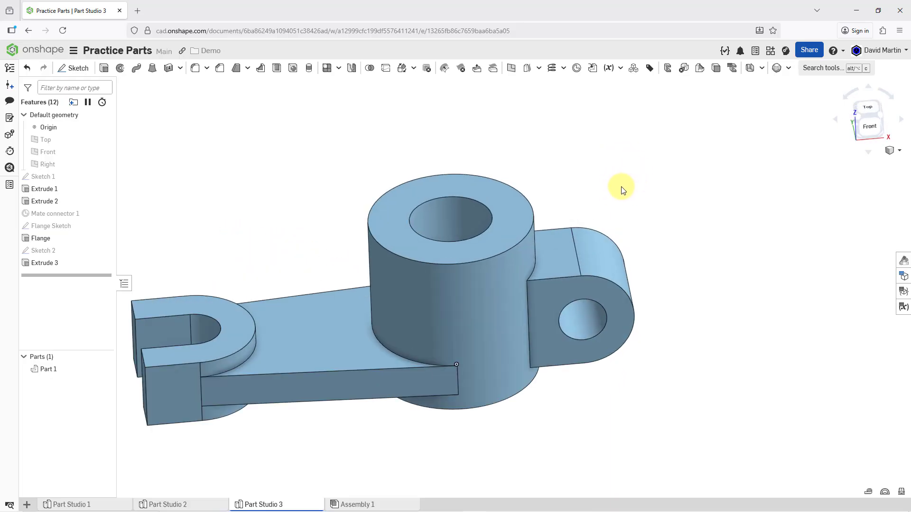
left_click(567, 228)
scroll(678, 190, "up", 2)
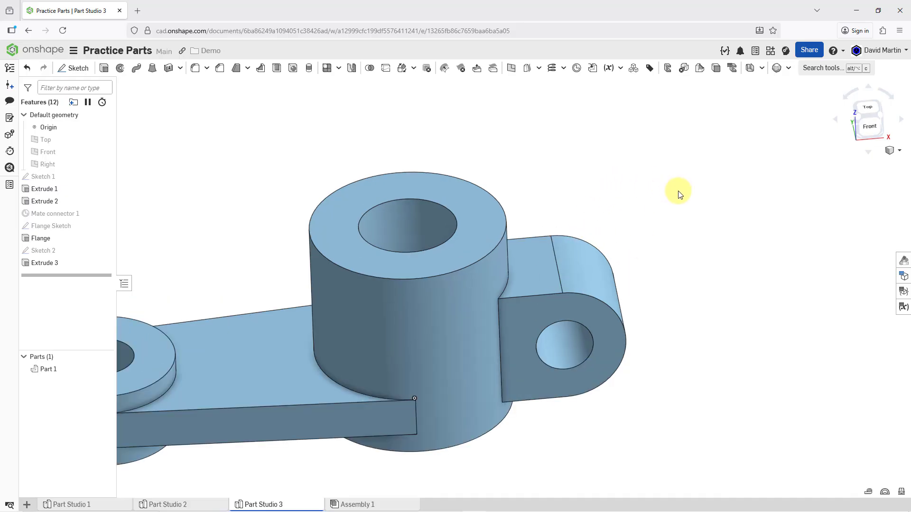
scroll(669, 191, "down", 4)
scroll(663, 191, "up", 2)
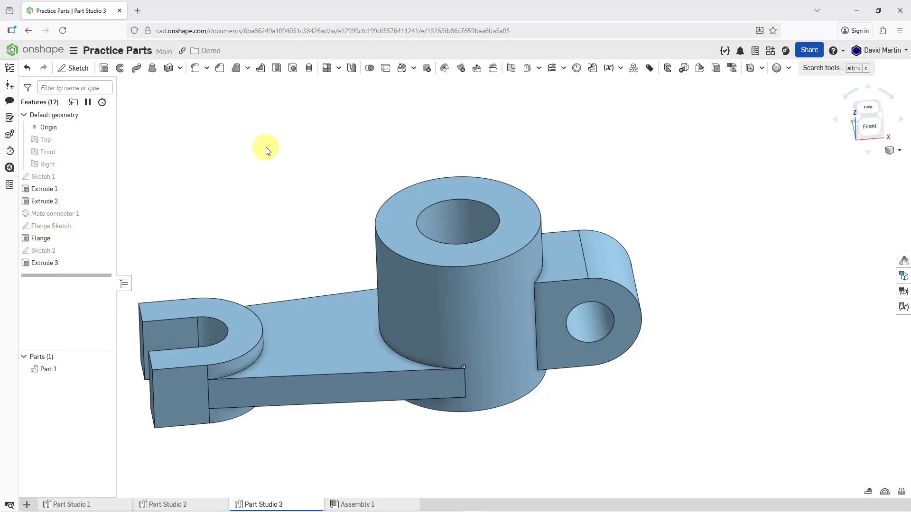
Show the default planes and start a new sketch on the Front plane, viewed normal to the sketch plane.
key("p")
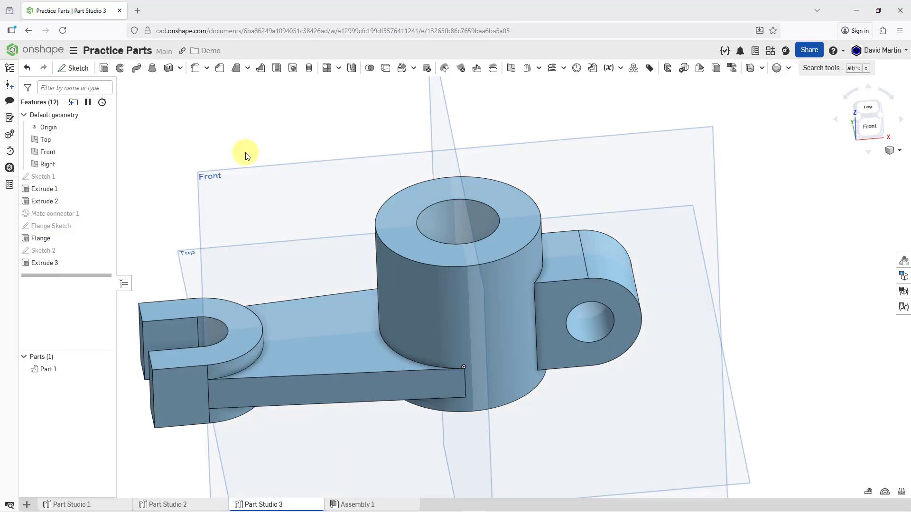
left_click(243, 167)
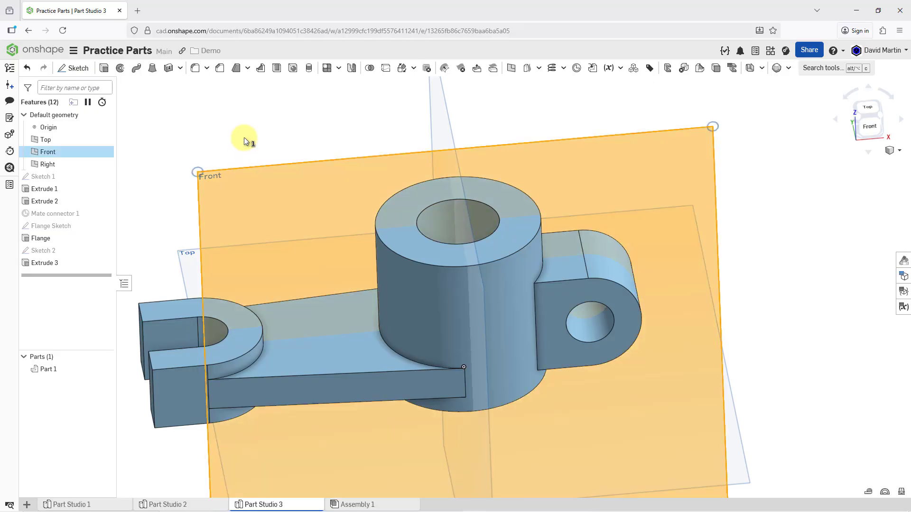
right_click(244, 141)
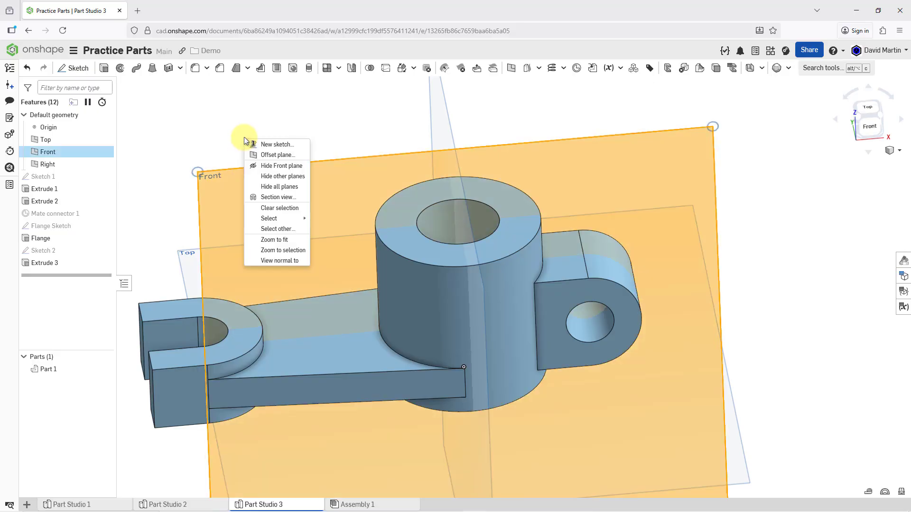
left_click(270, 146)
right_click(276, 135)
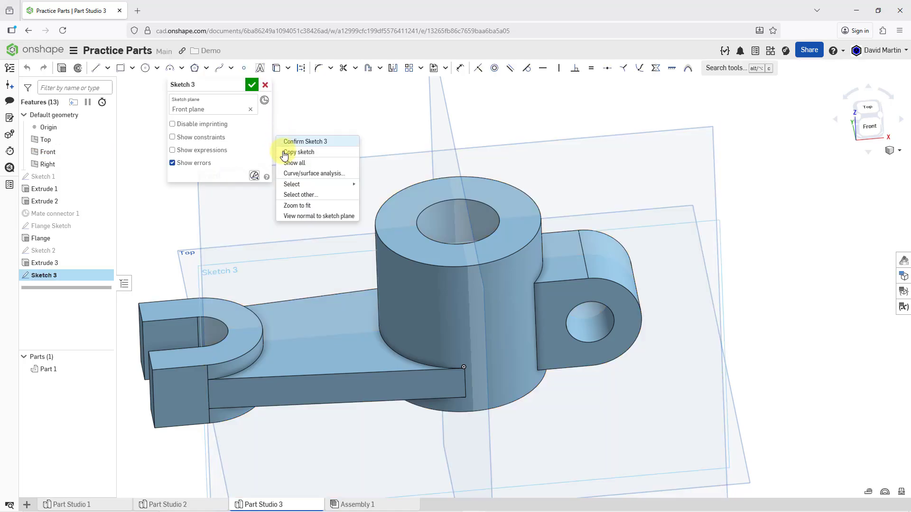
left_click(295, 214)
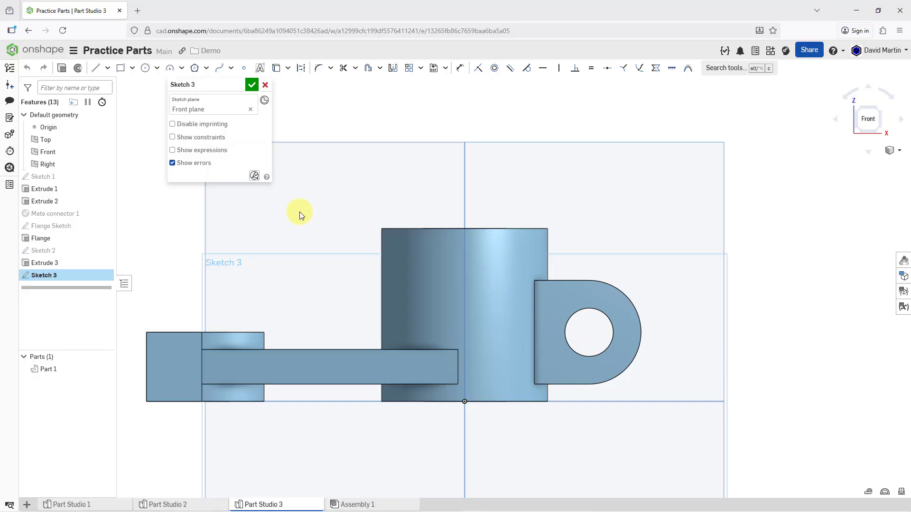
Set the display to Translucent and draw a corner rectangle from the origin around the lug, about 56 mm wide and 56 mm tall.
left_click(120, 70)
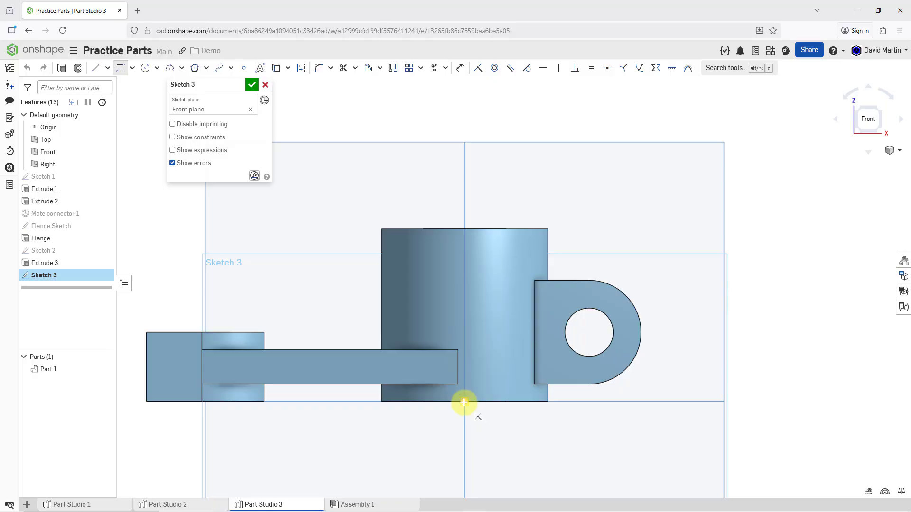
left_click(900, 151)
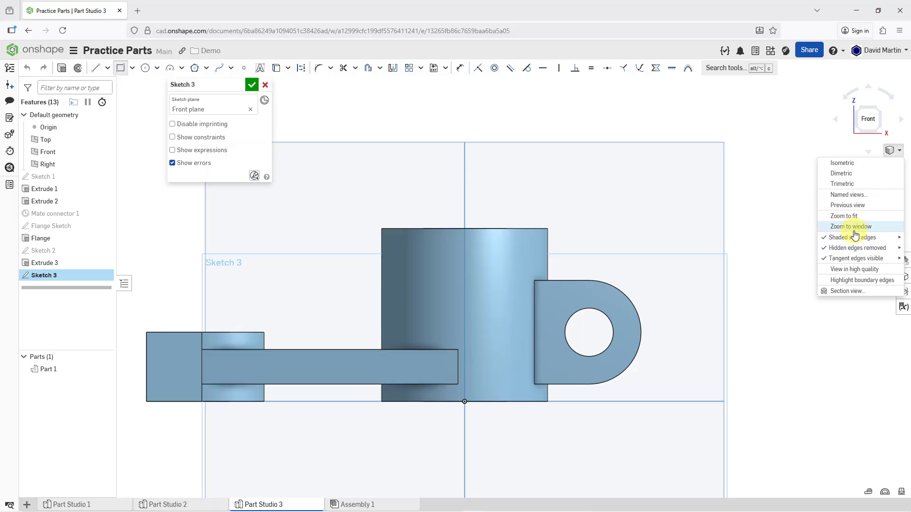
mouse_move(855, 237)
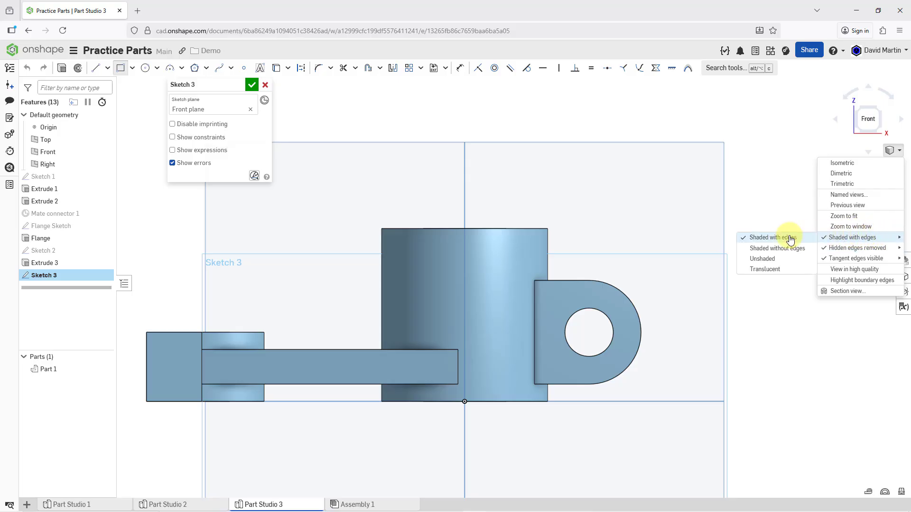
left_click(773, 269)
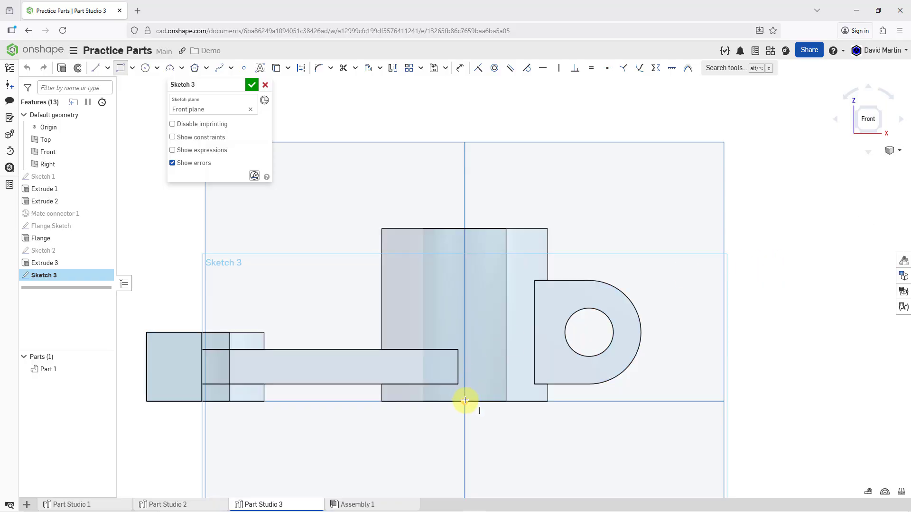
left_click(659, 208)
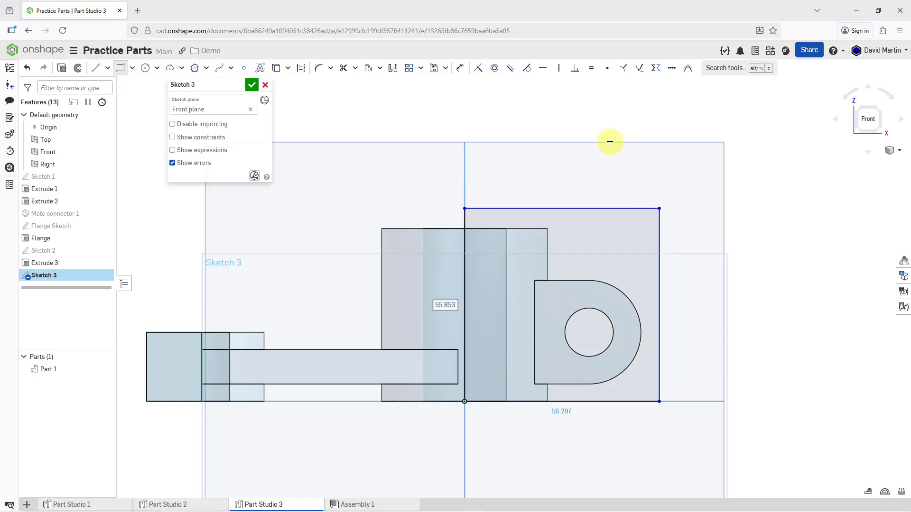
Constrain the rectangle's outer vertical edge tangent to the lug's rounded end.
left_click(526, 68)
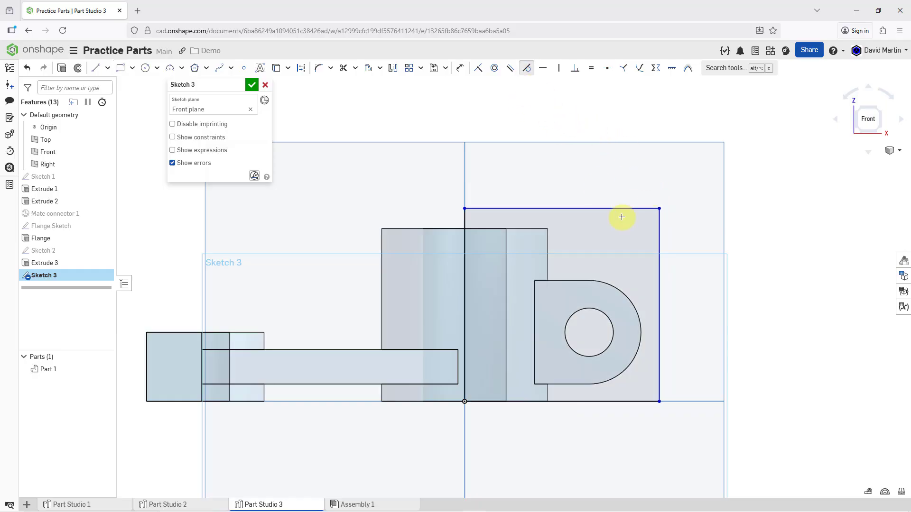
left_click(658, 294)
left_click(637, 311)
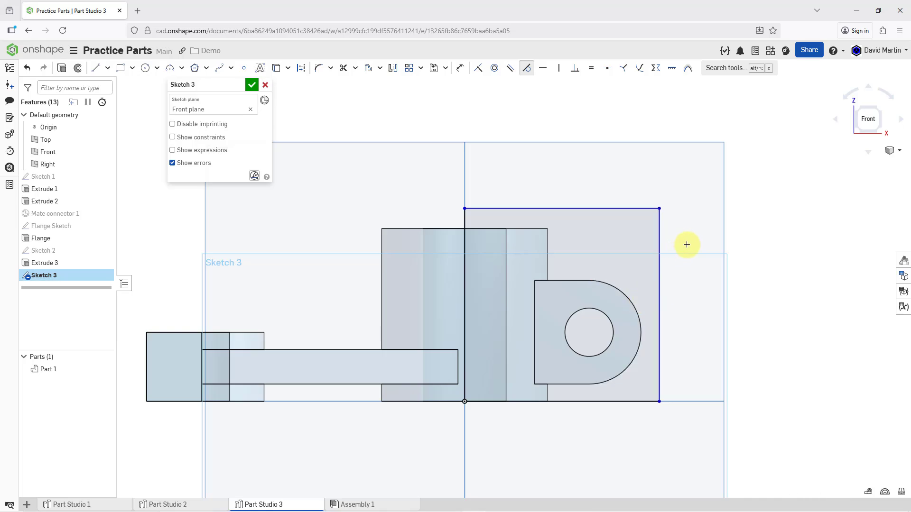
Make the rectangle's upper edge coincident with the cylinder's top edge, finish the sketch and hide the default planes.
left_click(478, 68)
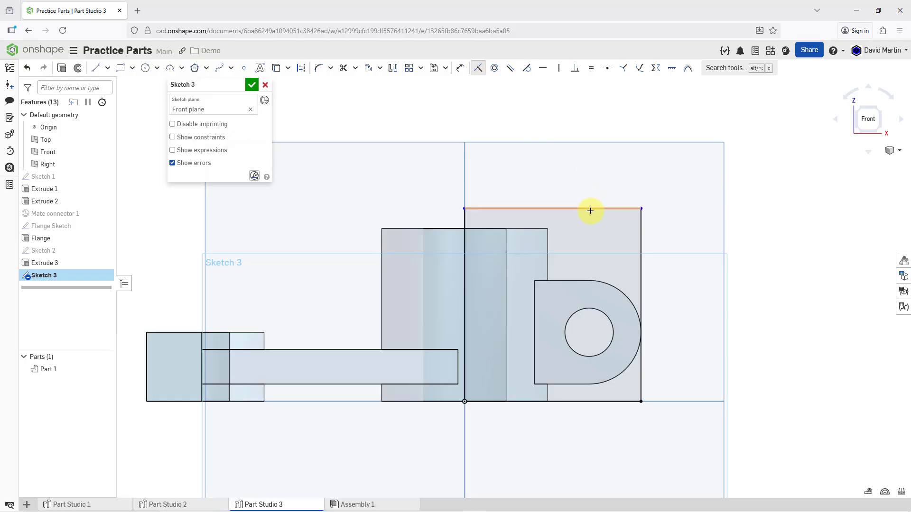
left_click(590, 209)
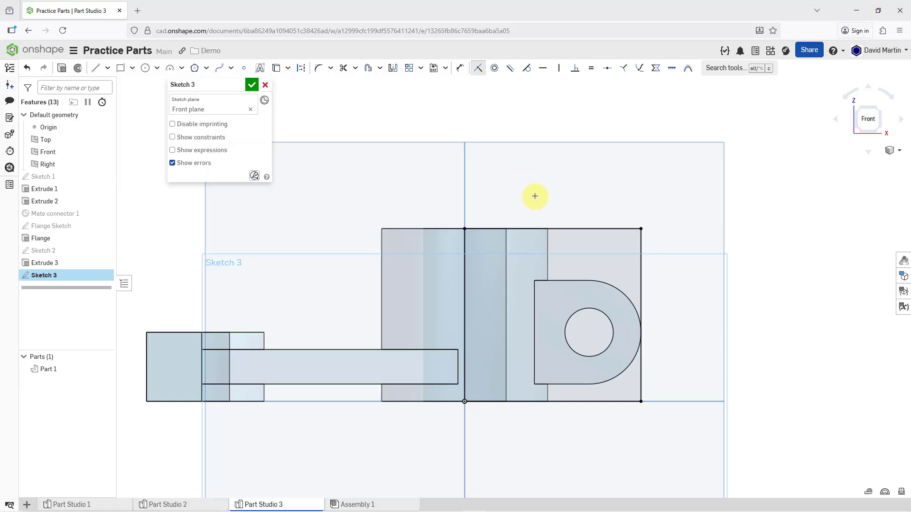
left_click(252, 88)
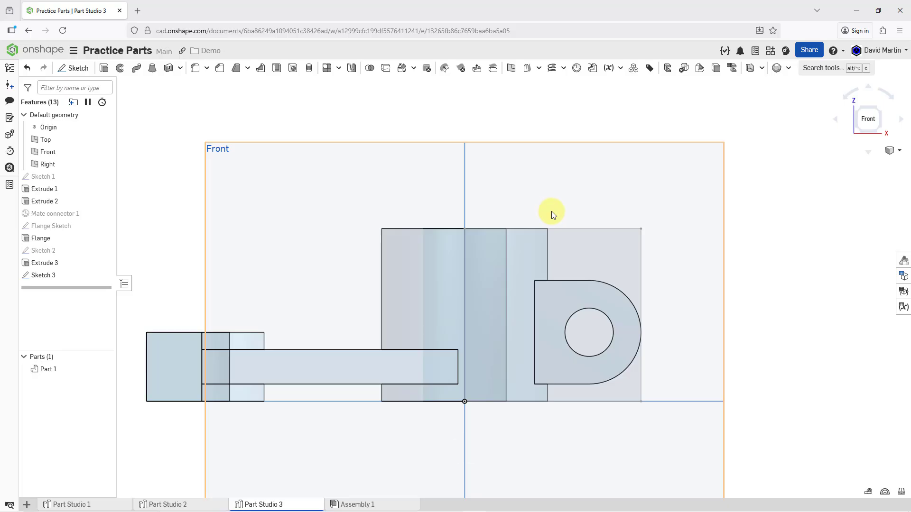
key("p")
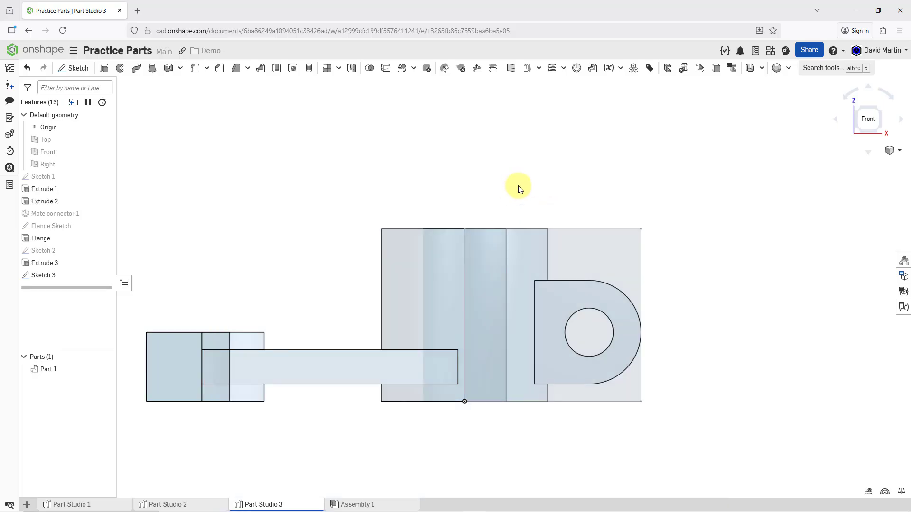
Start extruding the Sketch 3 rectangle symmetrically with a blind depth of 6 mm.
scroll(519, 186, "up", 1)
scroll(517, 184, "down", 2)
right_click_drag(517, 184, 537, 209)
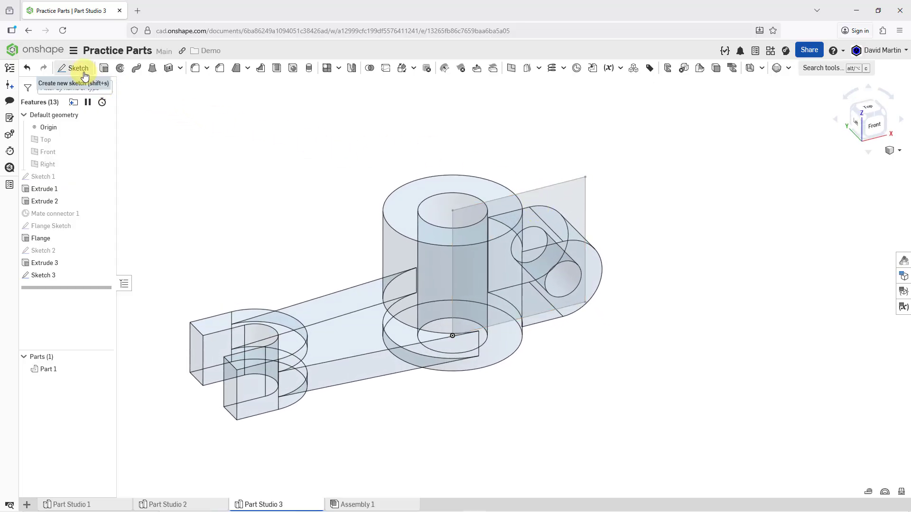
left_click(104, 68)
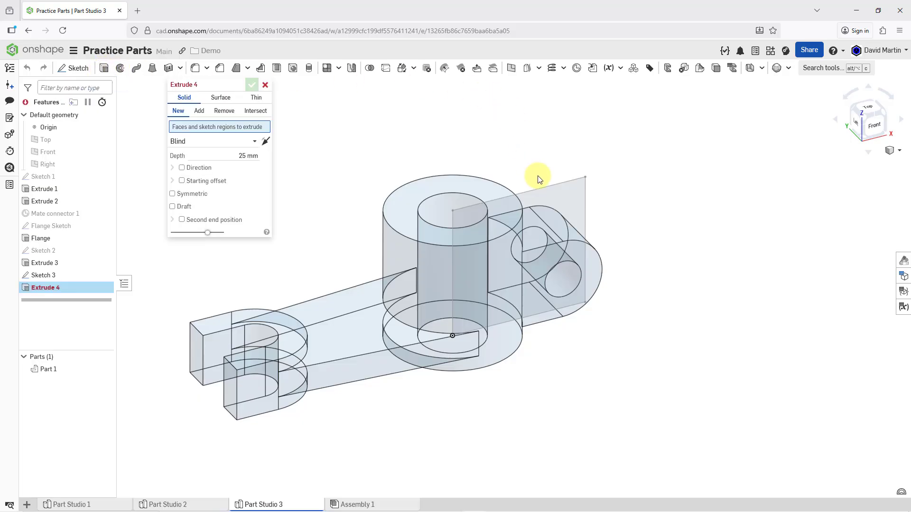
left_click(556, 197)
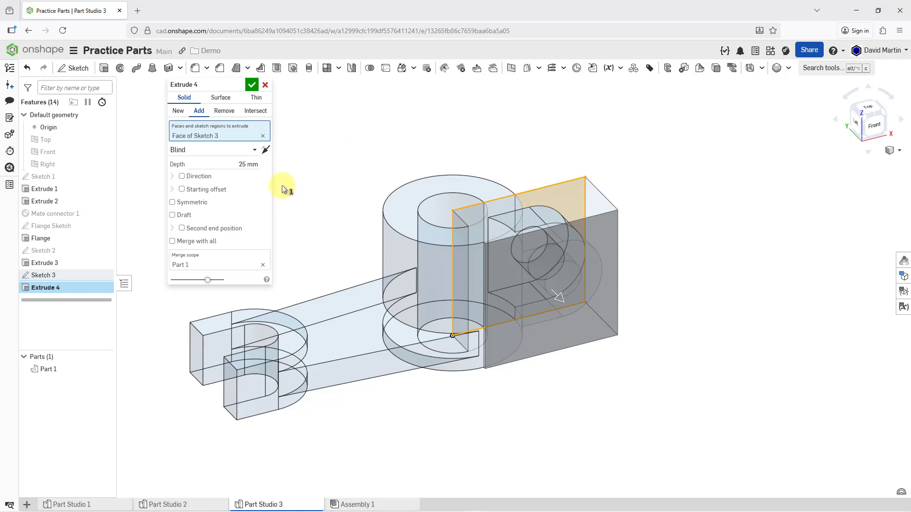
left_click(192, 203)
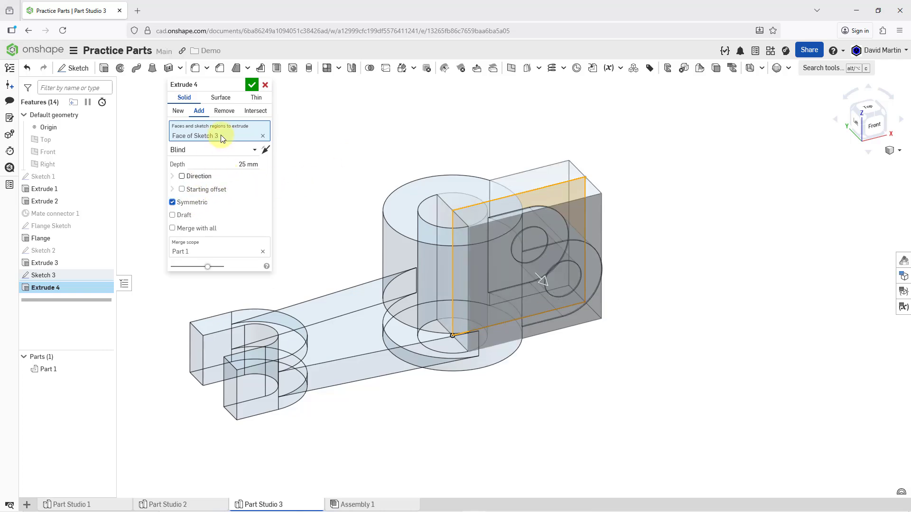
left_click(225, 162)
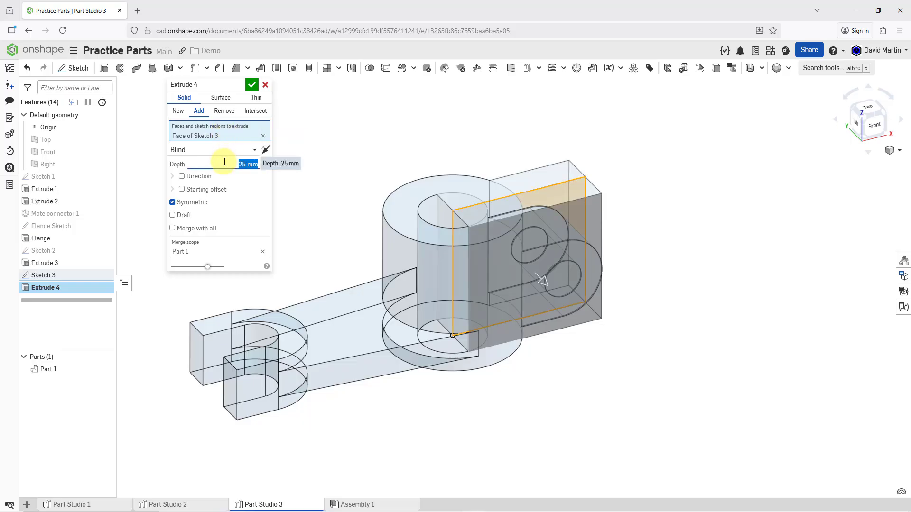
type("6")
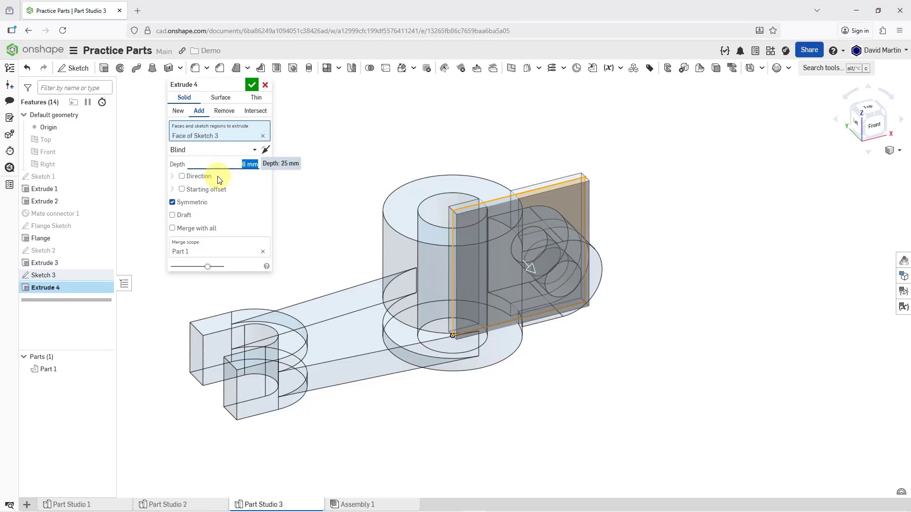
Make the extrusion remove material from Part 1, name it Center Cut and accept the feature.
left_click(220, 112)
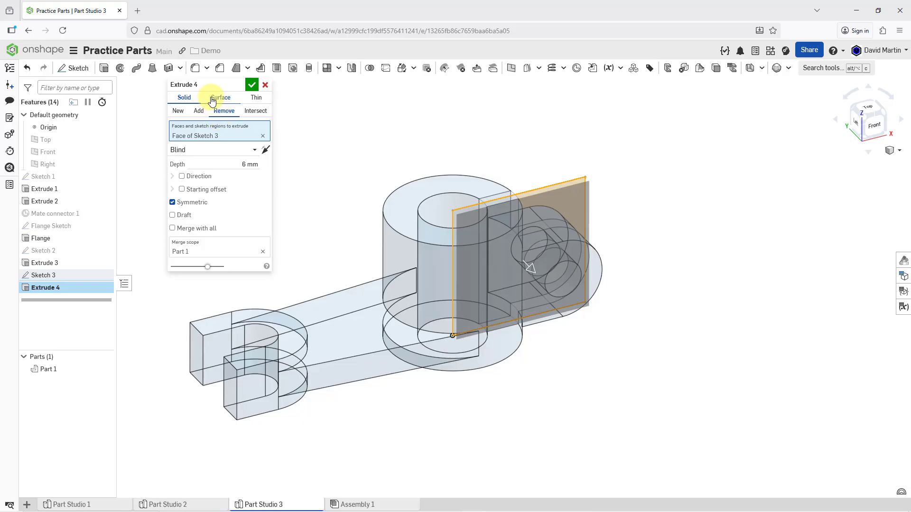
left_click(237, 85)
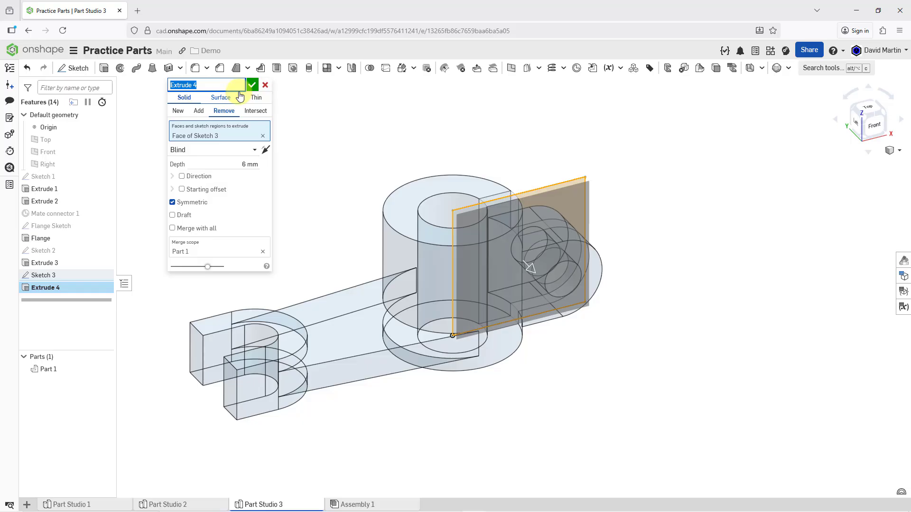
type("Center Cut")
key("Return")
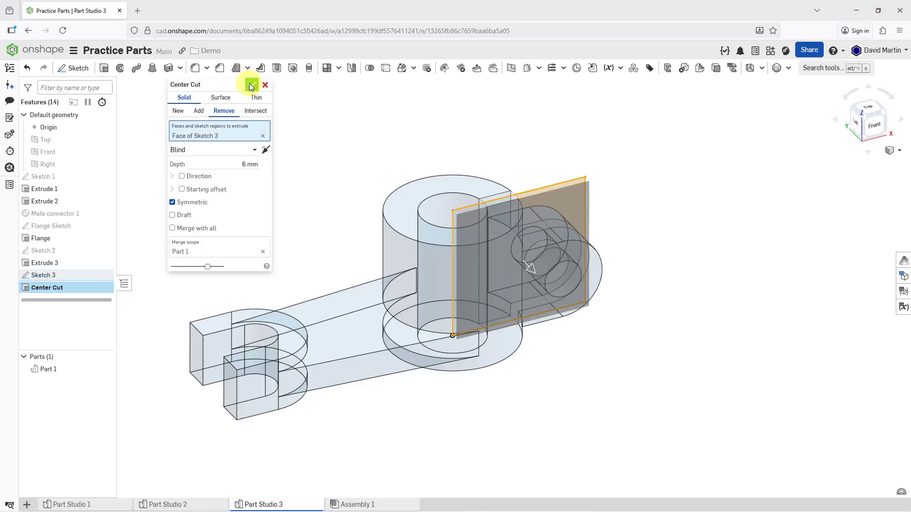
left_click(251, 85)
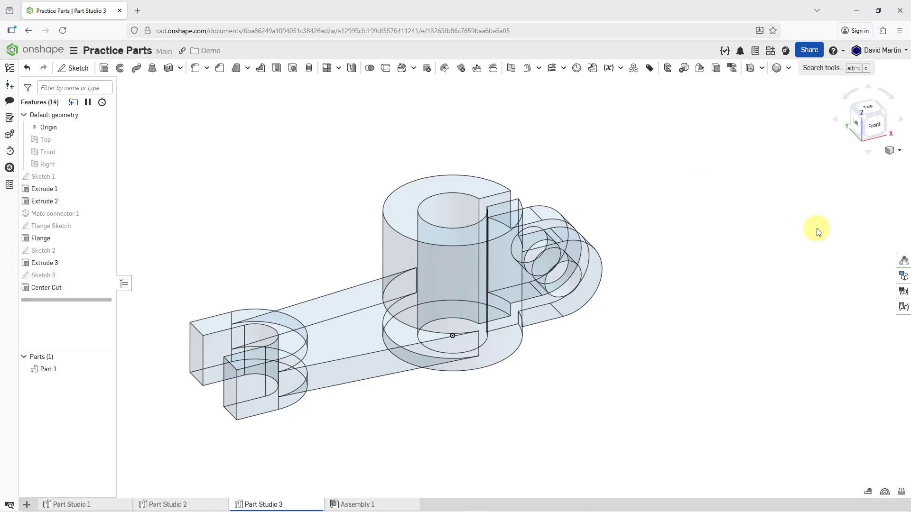
Display the part as Shaded with edges and examine the slot through the cylinder wall and lug.
left_click(900, 153)
mouse_move(877, 250)
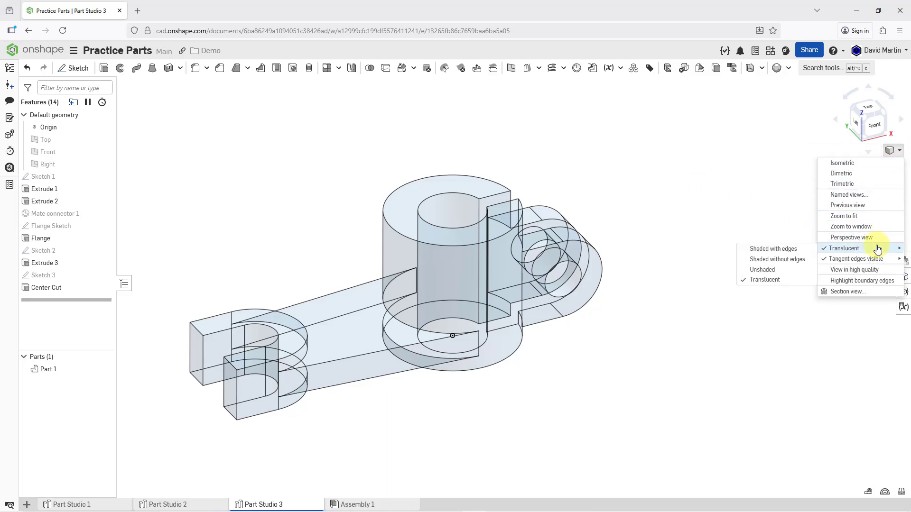
left_click(773, 248)
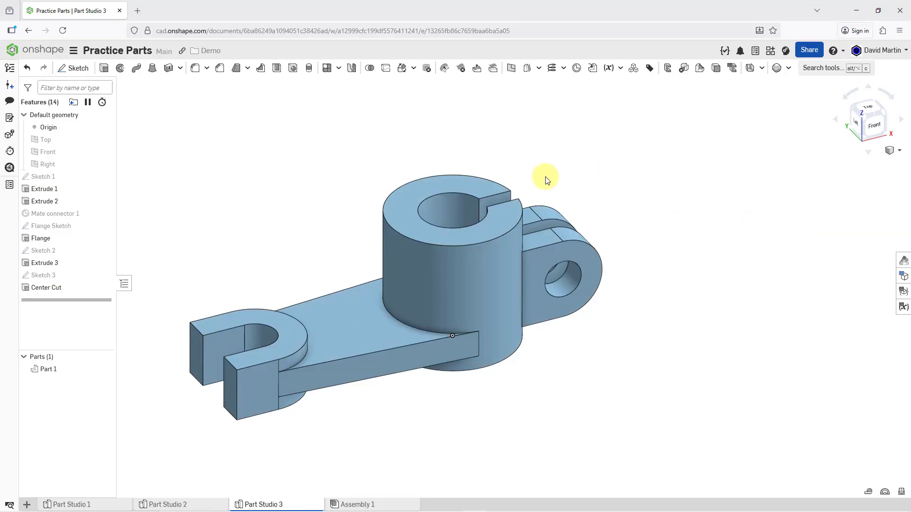
mouse_move(545, 180)
right_mouse_down()
mouse_move(553, 230)
mouse_move(545, 163)
mouse_move(553, 163)
mouse_move(550, 174)
right_mouse_up()
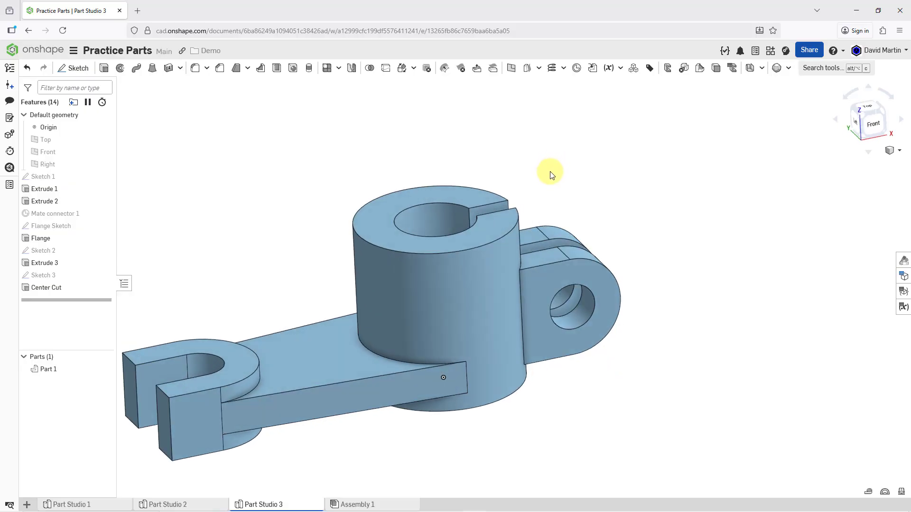
middle_click_drag(504, 197, 626, 172)
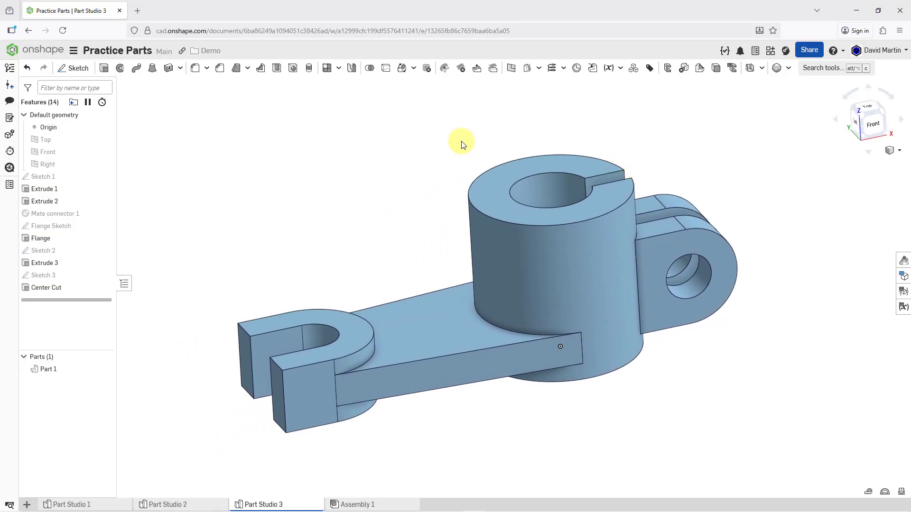